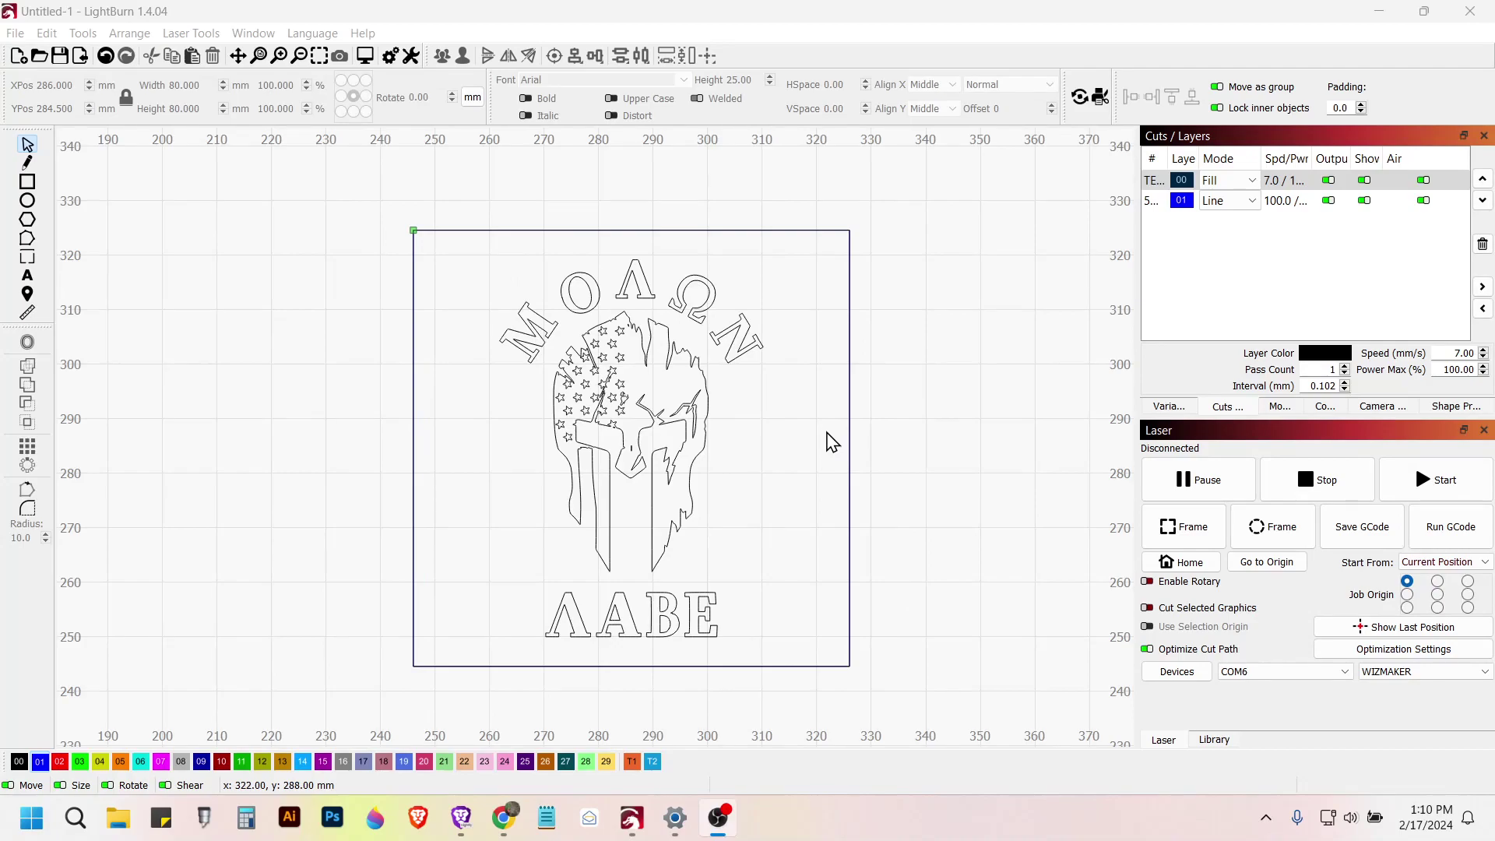
Ungroup the whole design and delete the square border around the helmet artwork and lettering
{"action": "left_click_drag", "start_coordinate": [281, 186], "coordinate": [952, 722]}
{"action": "right_click", "coordinate": [619, 450]}
{"action": "left_click", "coordinate": [679, 618]}
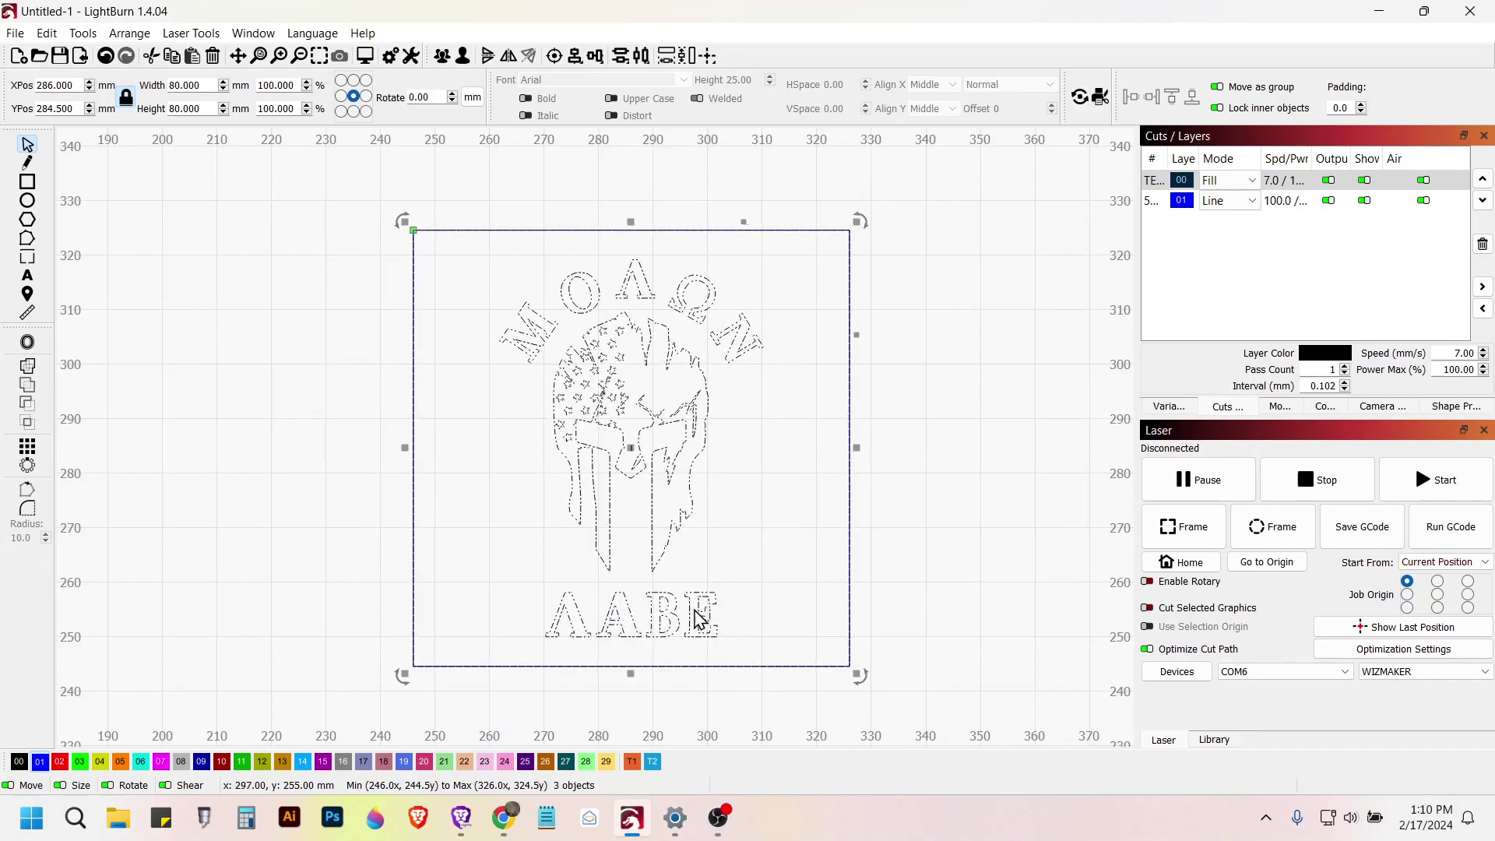
{"action": "left_click", "coordinate": [978, 423]}
{"action": "left_click", "coordinate": [850, 387]}
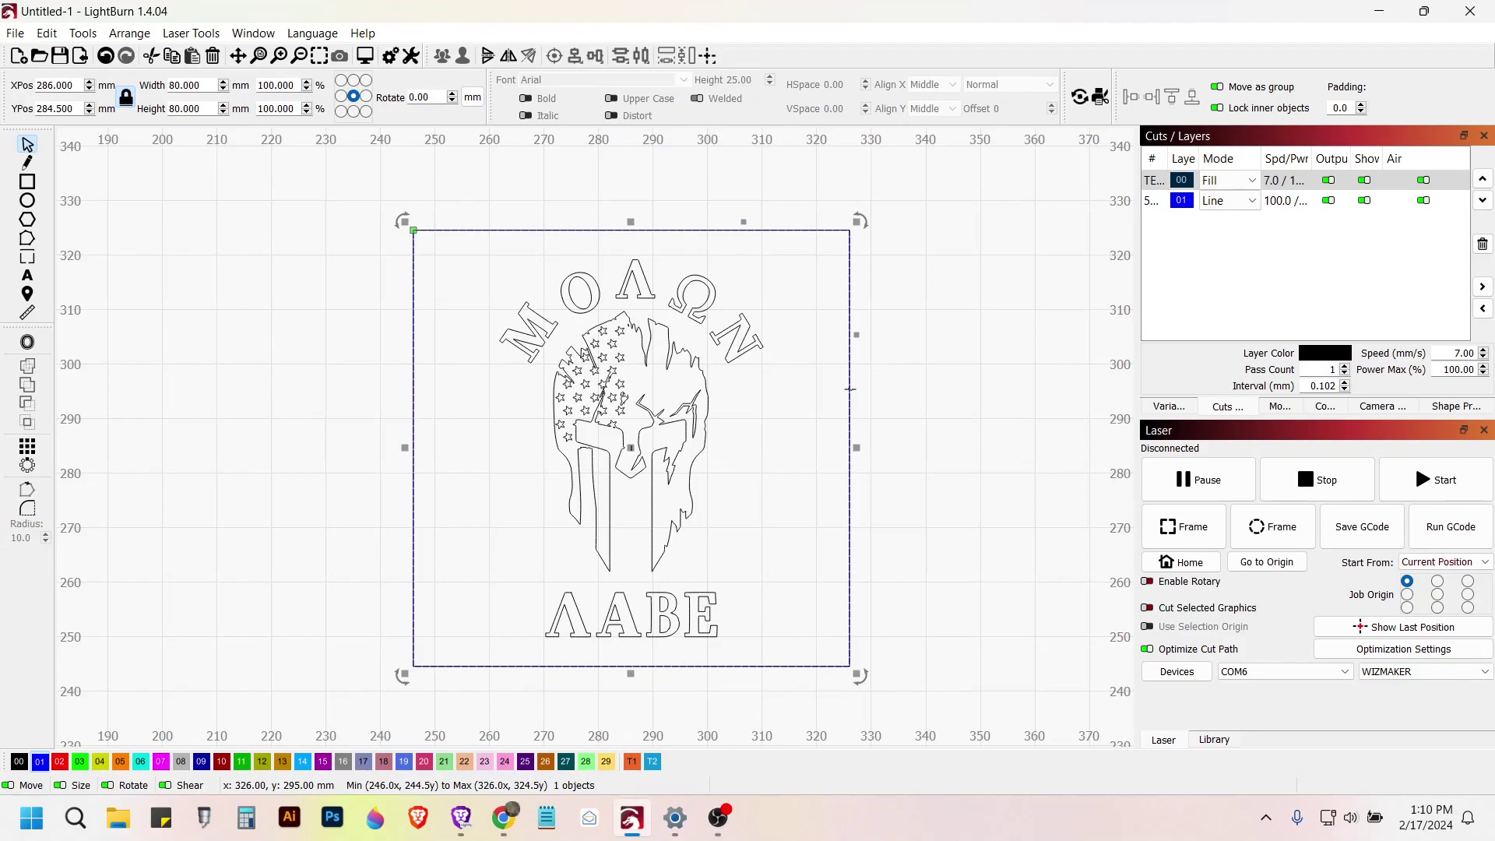
{"action": "key", "text": "Escape"}
{"action": "right_click", "coordinate": [850, 388]}
{"action": "left_click", "coordinate": [850, 382]}
{"action": "key", "text": "Delete"}
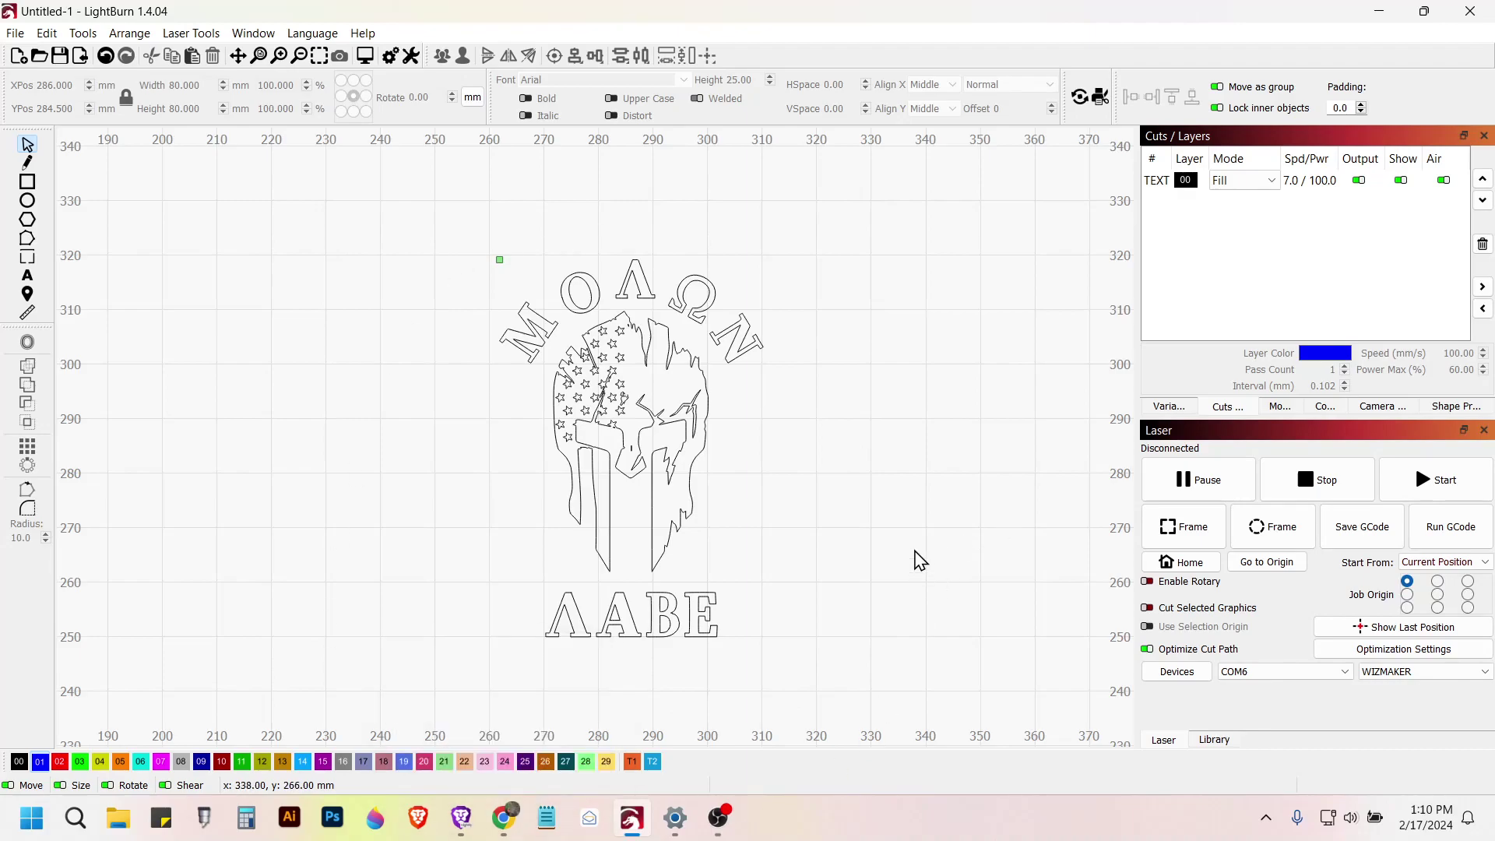
Draw an 80 x 80 mm rectangle overlapping the artwork, with the aspect ratio unlocked, and assign it to the black fill layer 00
{"action": "left_click", "coordinate": [30, 186]}
{"action": "left_click_drag", "start_coordinate": [293, 217], "coordinate": [495, 402]}
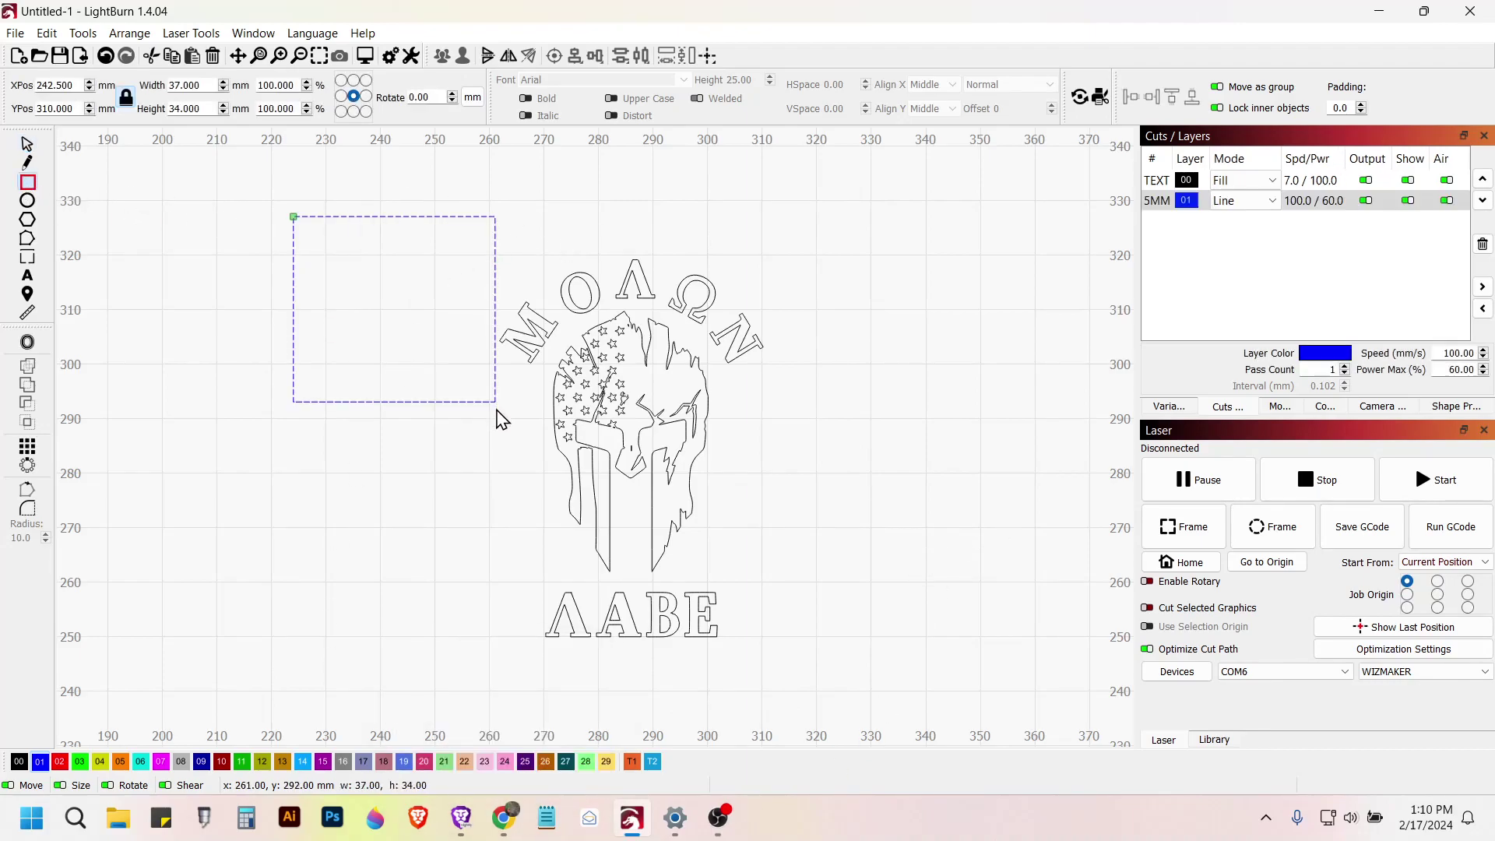
{"action": "left_click", "coordinate": [125, 97]}
{"action": "left_click", "coordinate": [166, 81]}
{"action": "type", "text": "800"}
{"action": "key", "text": "Tab"}
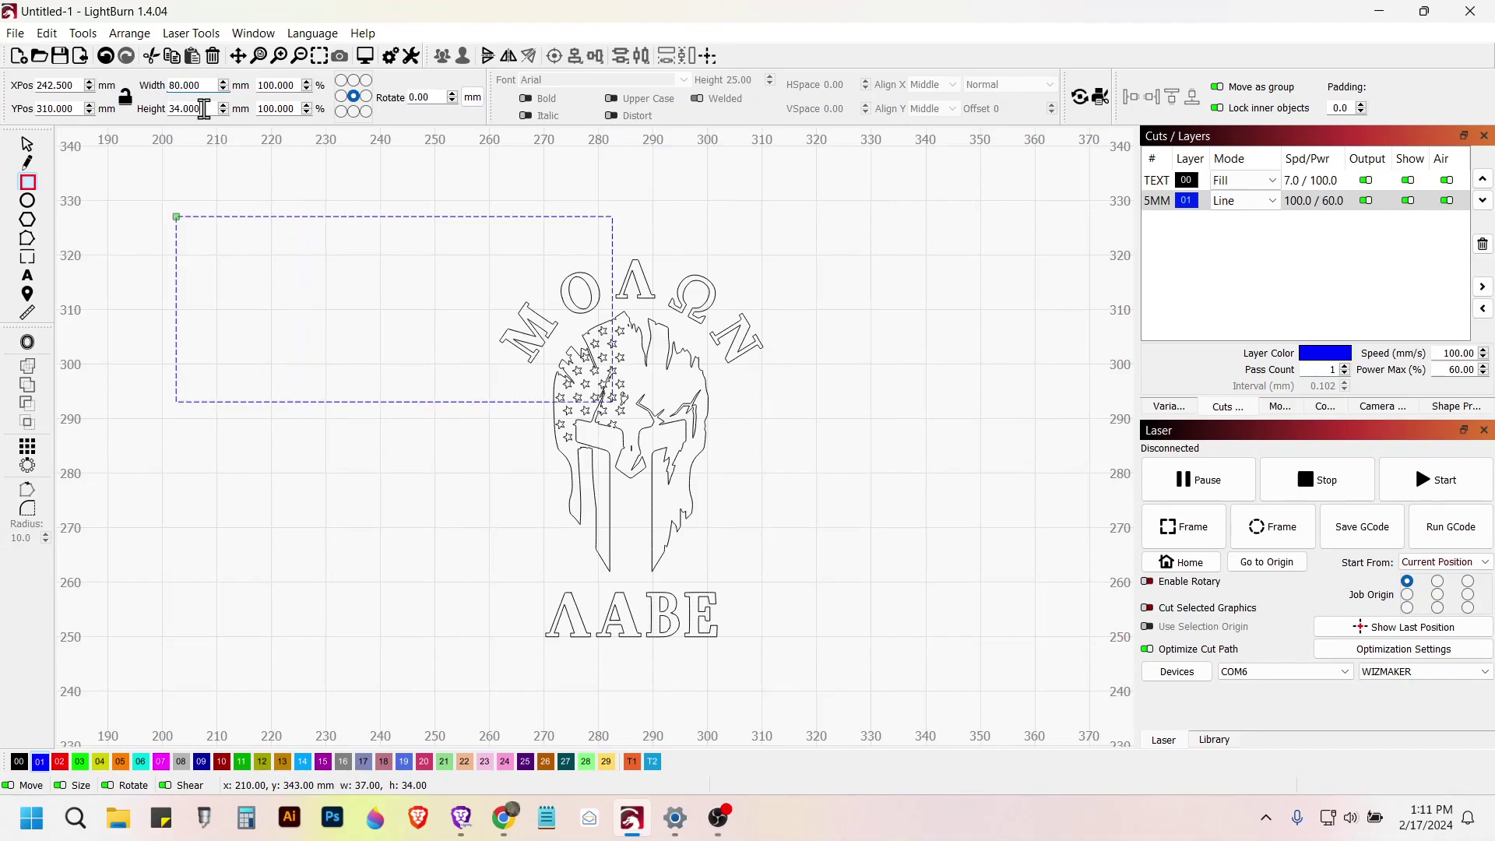
{"action": "type", "text": "80"}
{"action": "key", "text": "Return"}
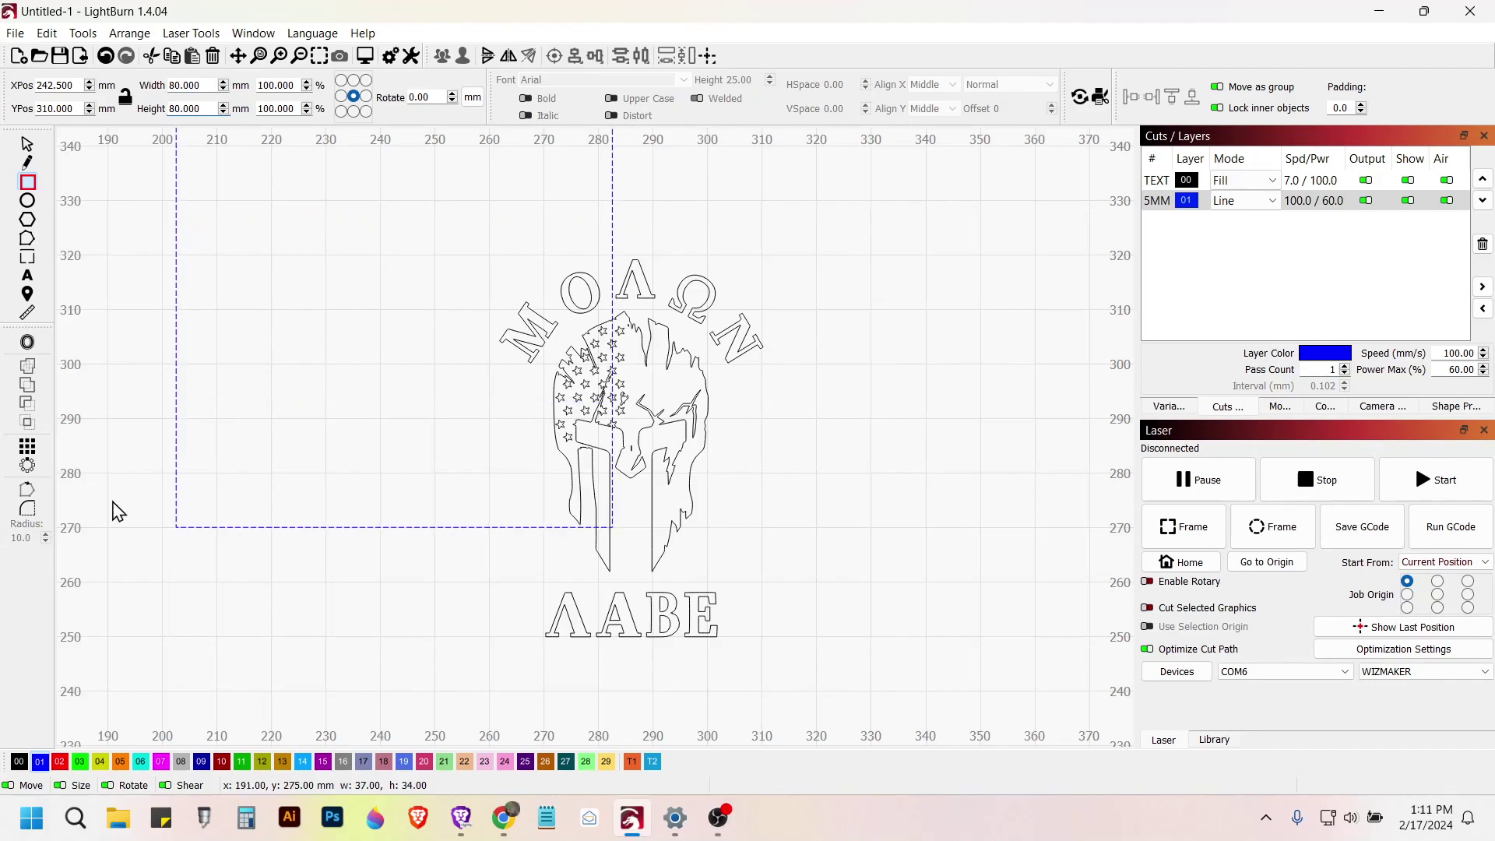
{"action": "left_click", "coordinate": [17, 765]}
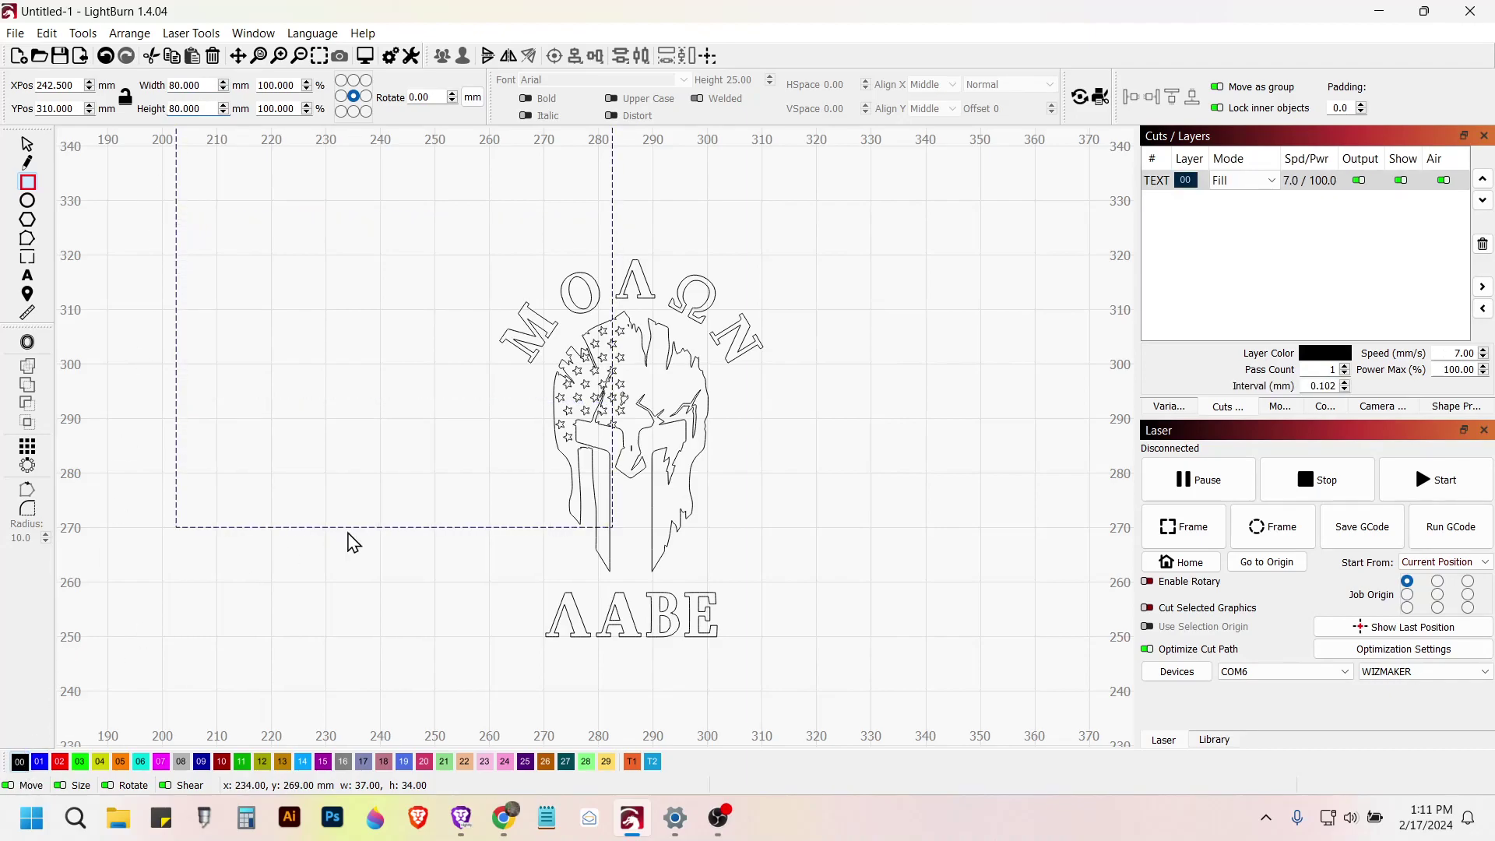
Align the helmet artwork and lettering to the centre of the black square, both vertically and horizontally
{"action": "scroll", "coordinate": [396, 526], "scroll_direction": "down", "scroll_amount": 2}
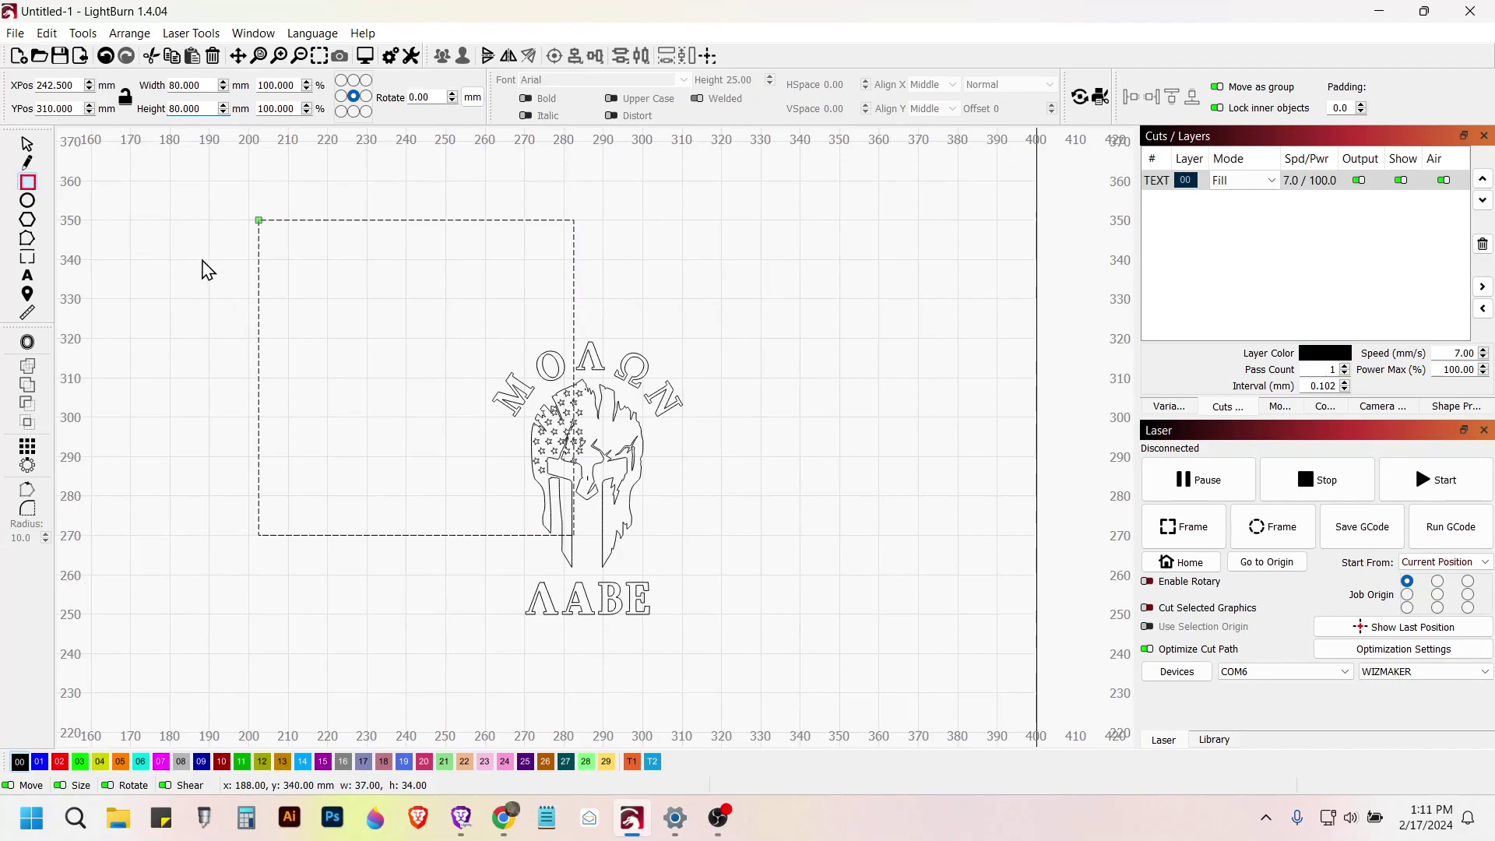
{"action": "left_click_drag", "start_coordinate": [181, 192], "coordinate": [205, 220]}
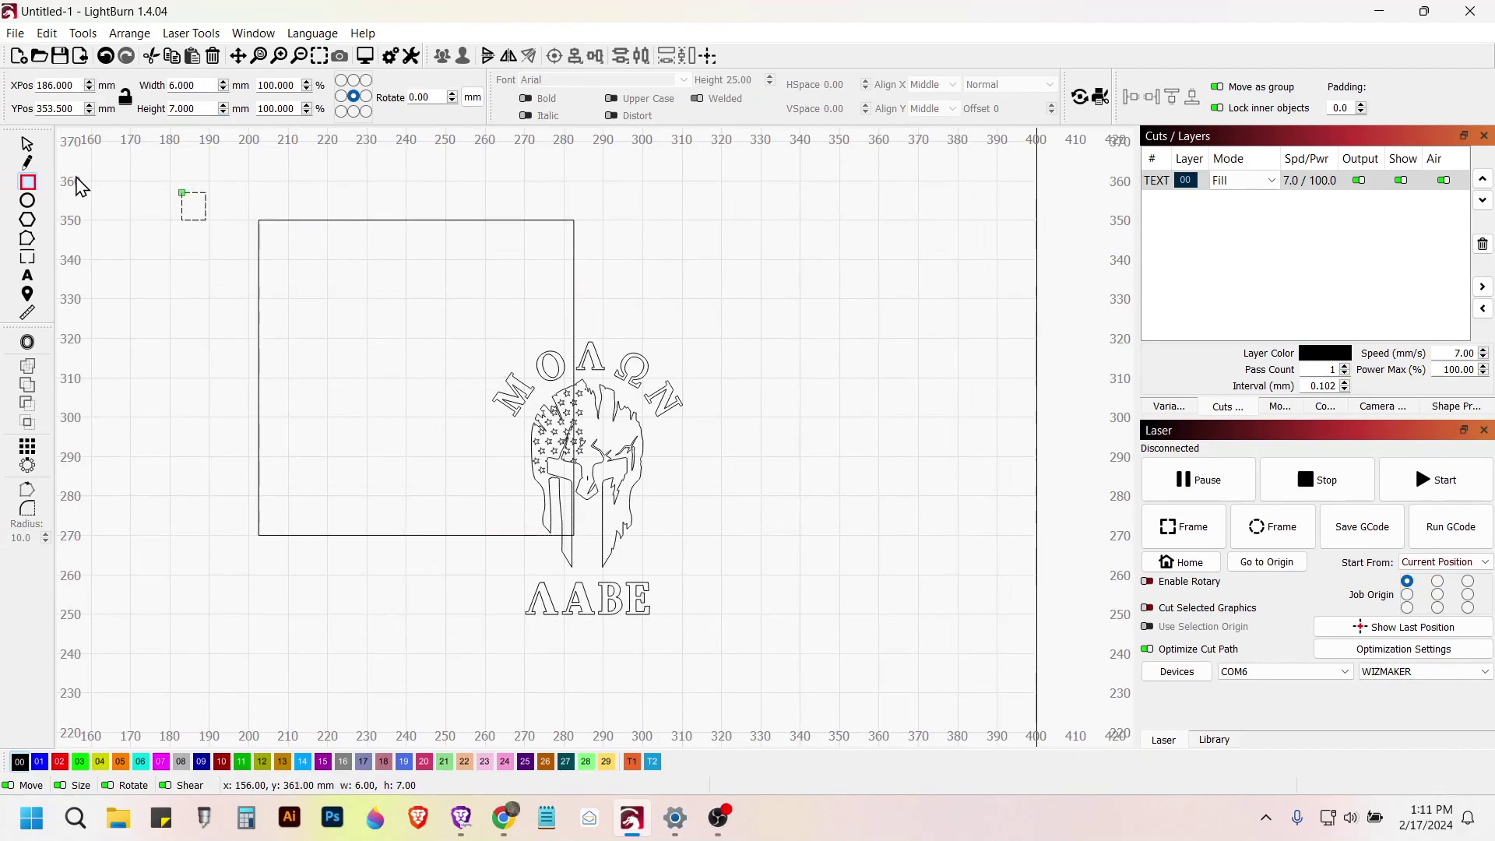
{"action": "key", "text": "ctrl+z"}
{"action": "left_click", "coordinate": [27, 145]}
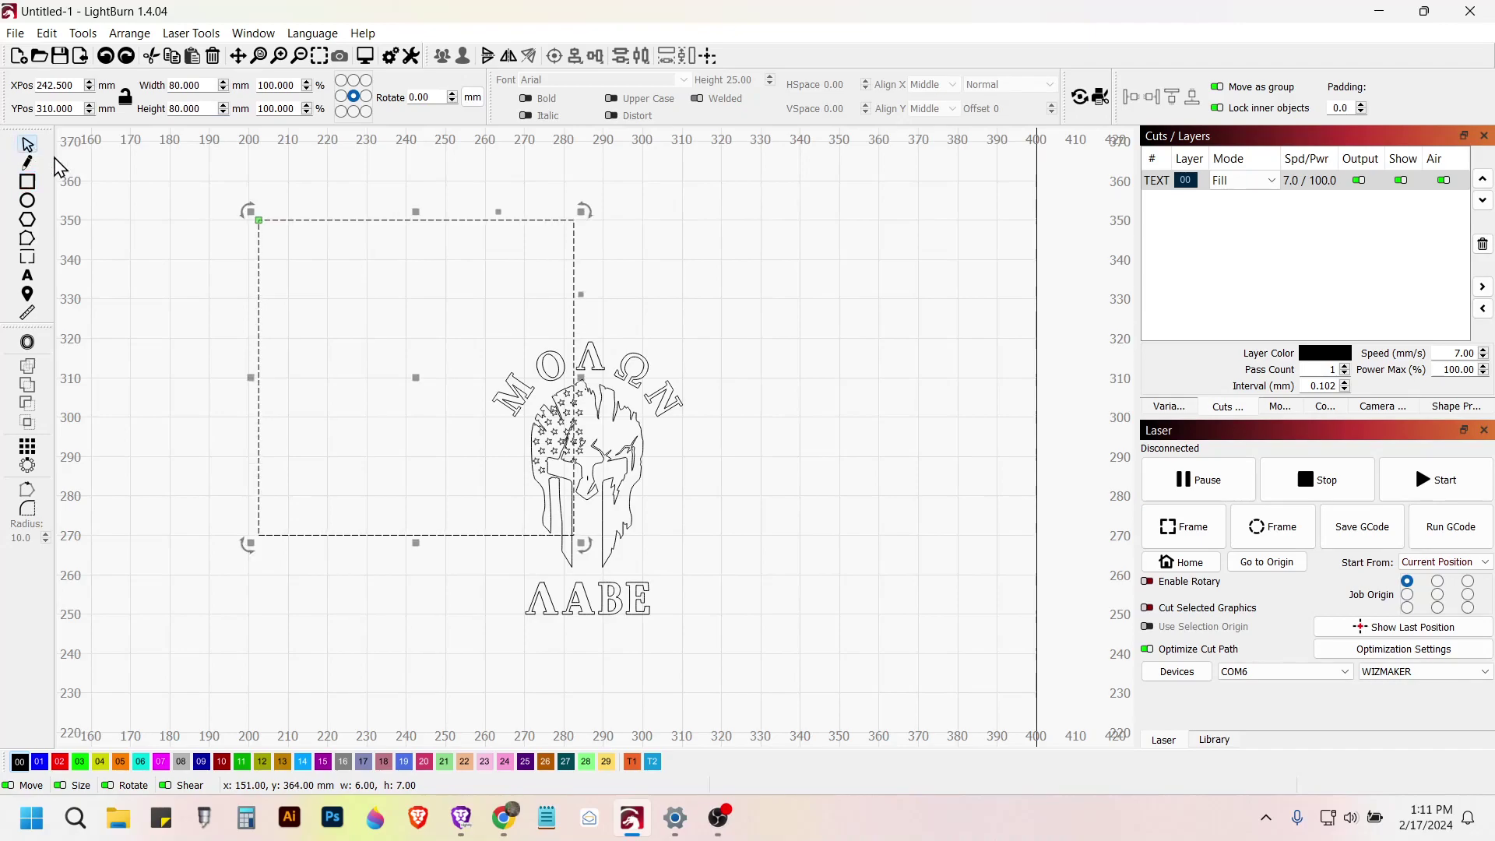
{"action": "left_click_drag", "start_coordinate": [208, 187], "coordinate": [803, 703]}
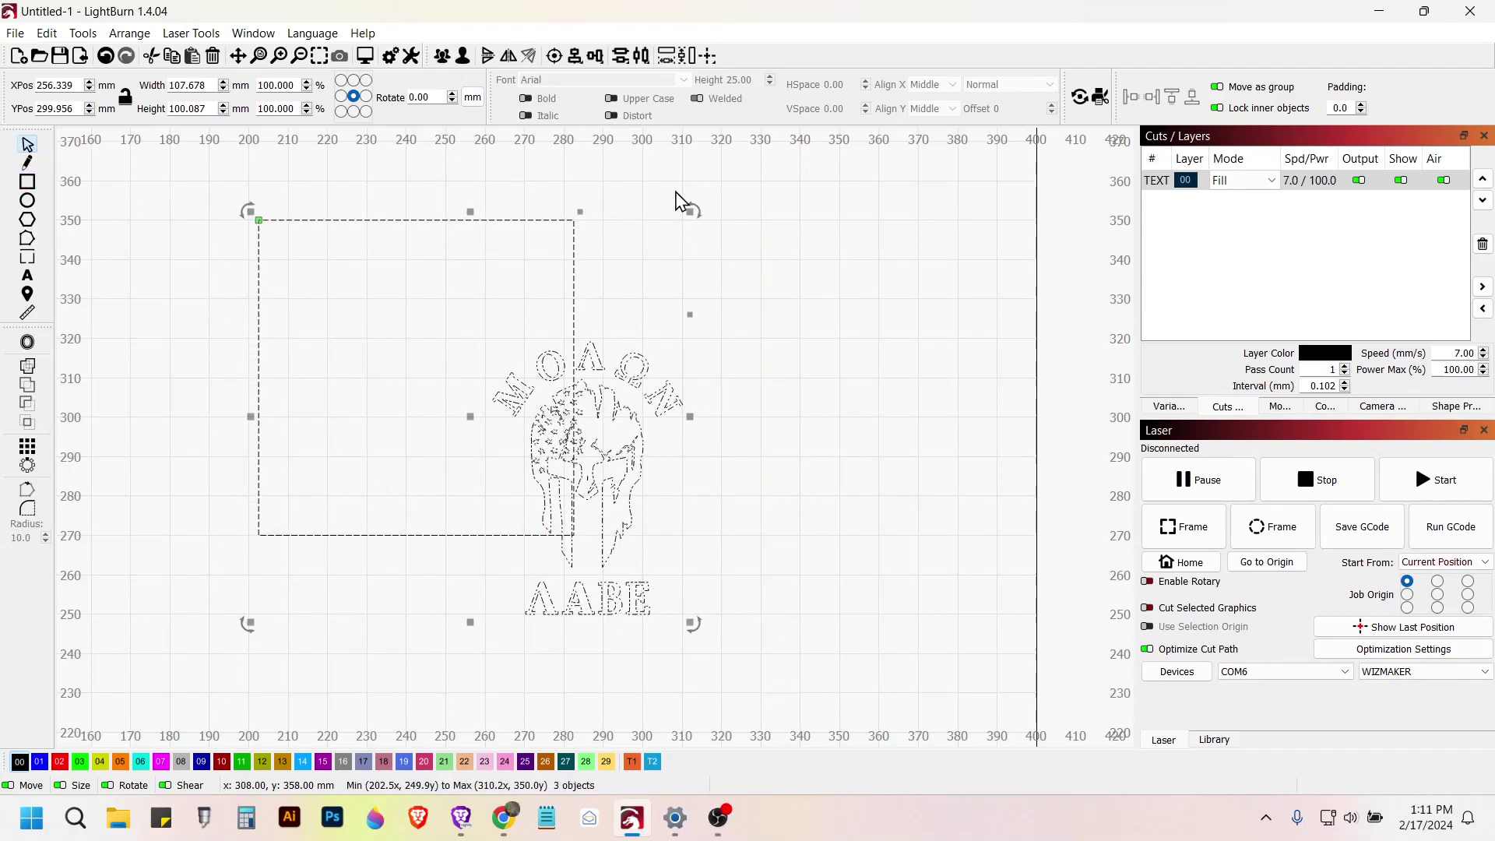
{"action": "left_click", "coordinate": [575, 55]}
{"action": "left_click", "coordinate": [611, 94]}
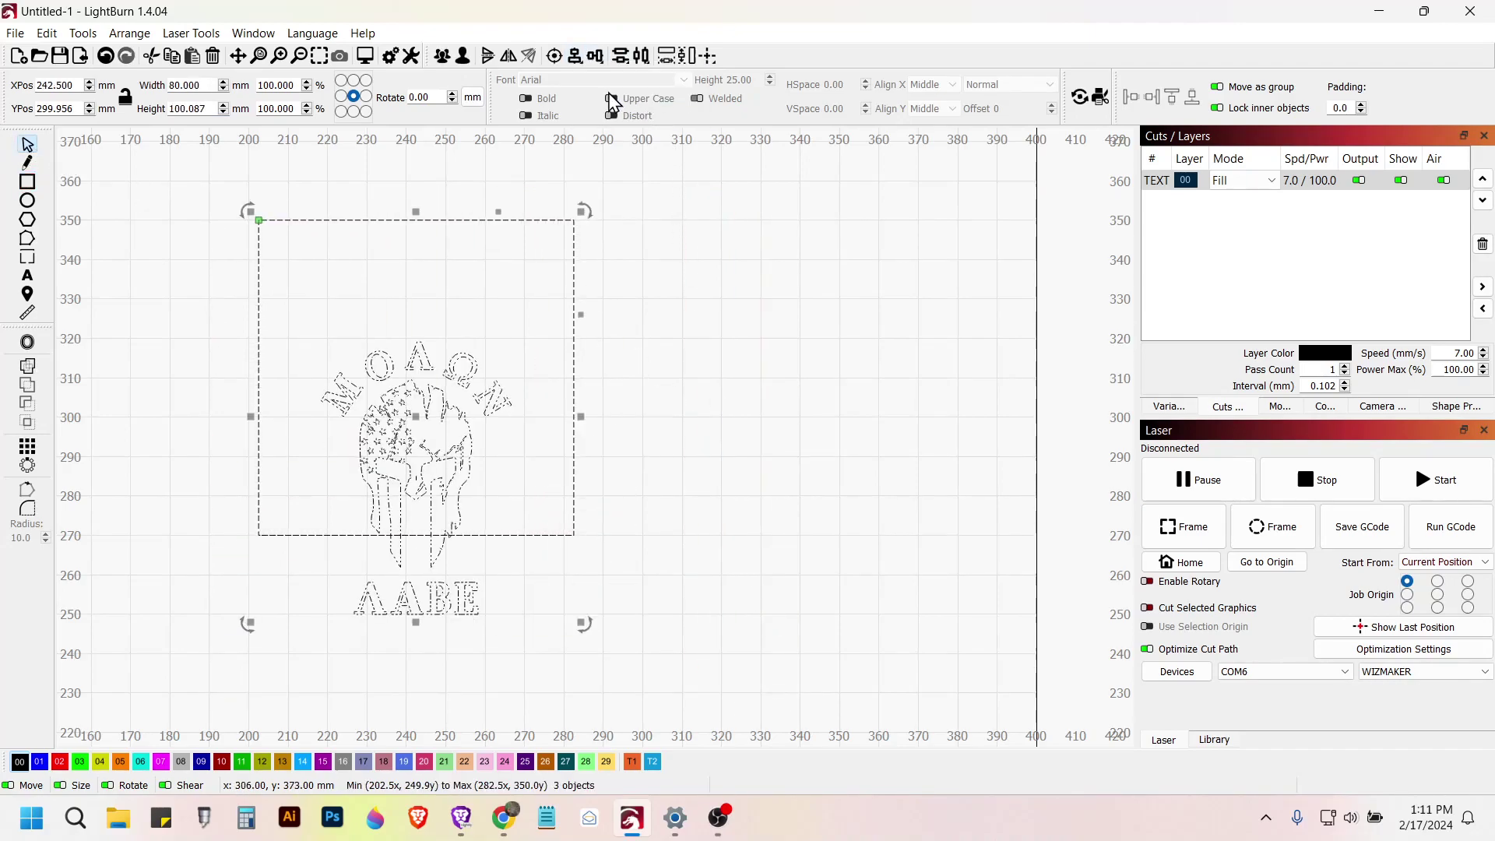
{"action": "left_click", "coordinate": [596, 56]}
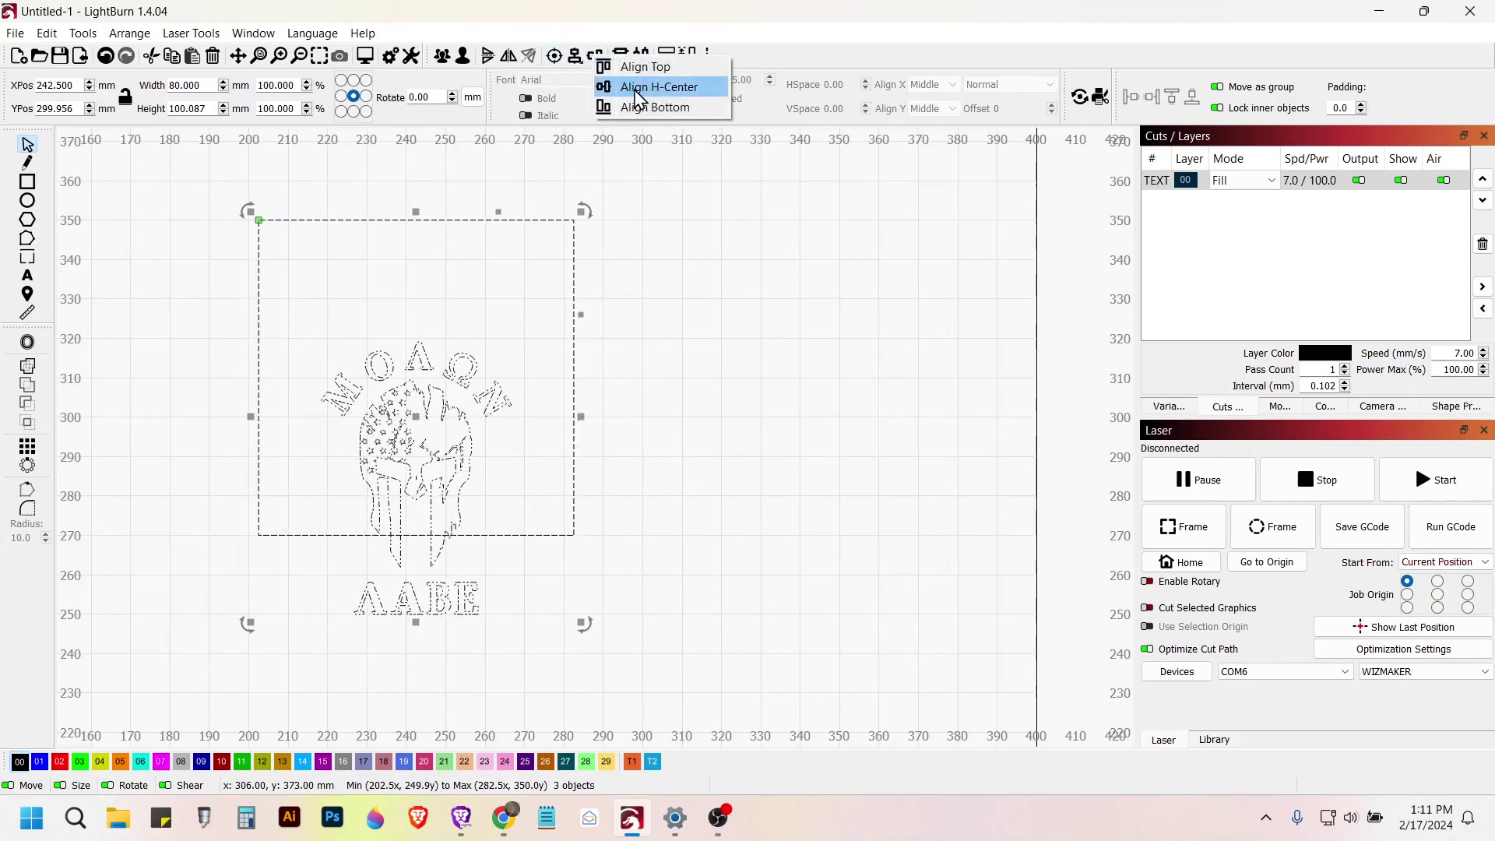
{"action": "left_click", "coordinate": [634, 95]}
Group the black square with the helmet artwork and lettering
{"action": "left_click_drag", "start_coordinate": [209, 196], "coordinate": [750, 615]}
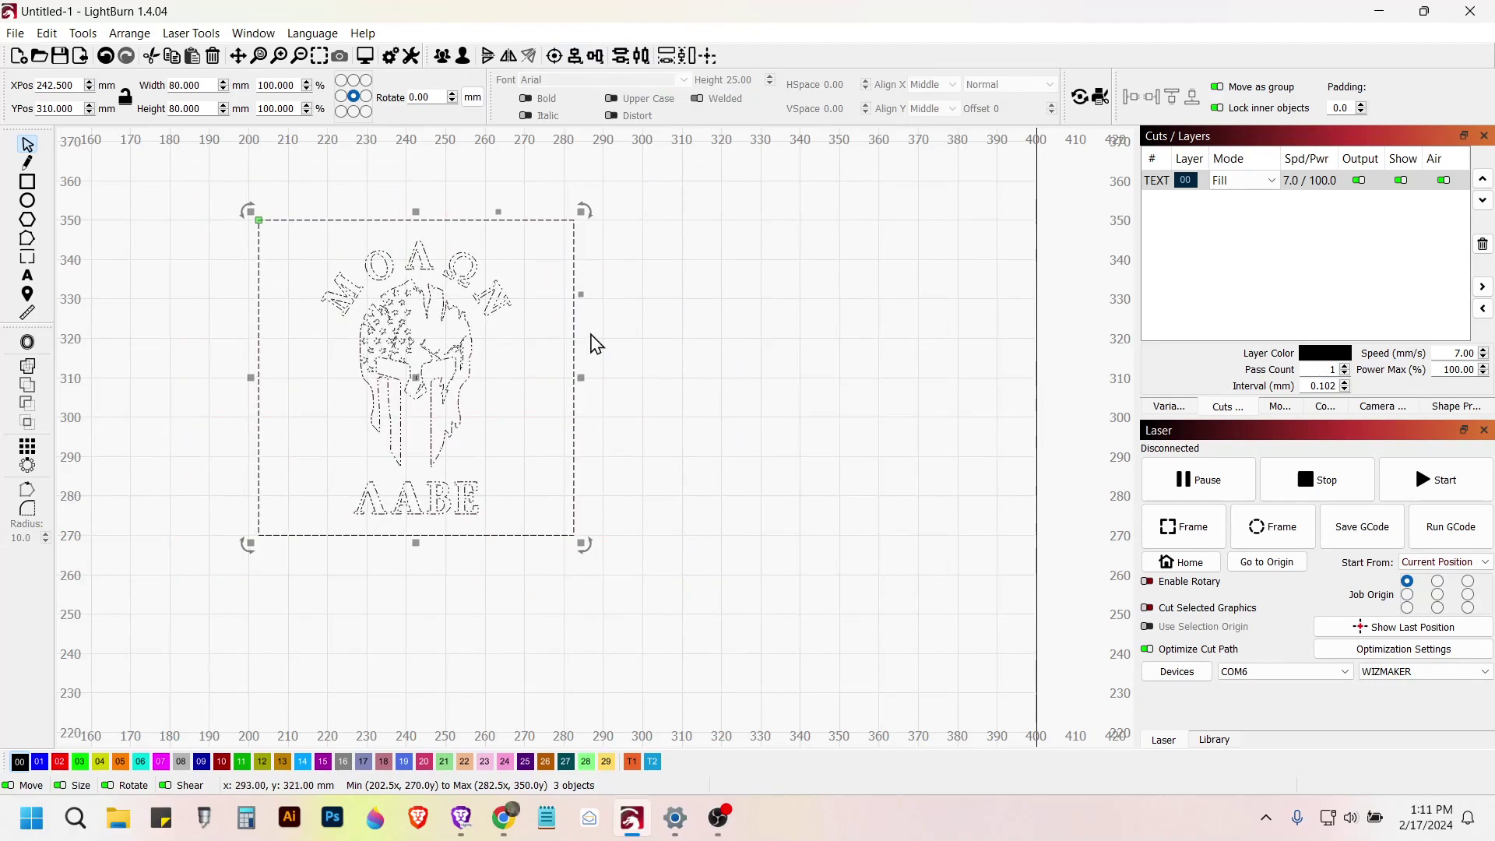
{"action": "right_click", "coordinate": [464, 373]}
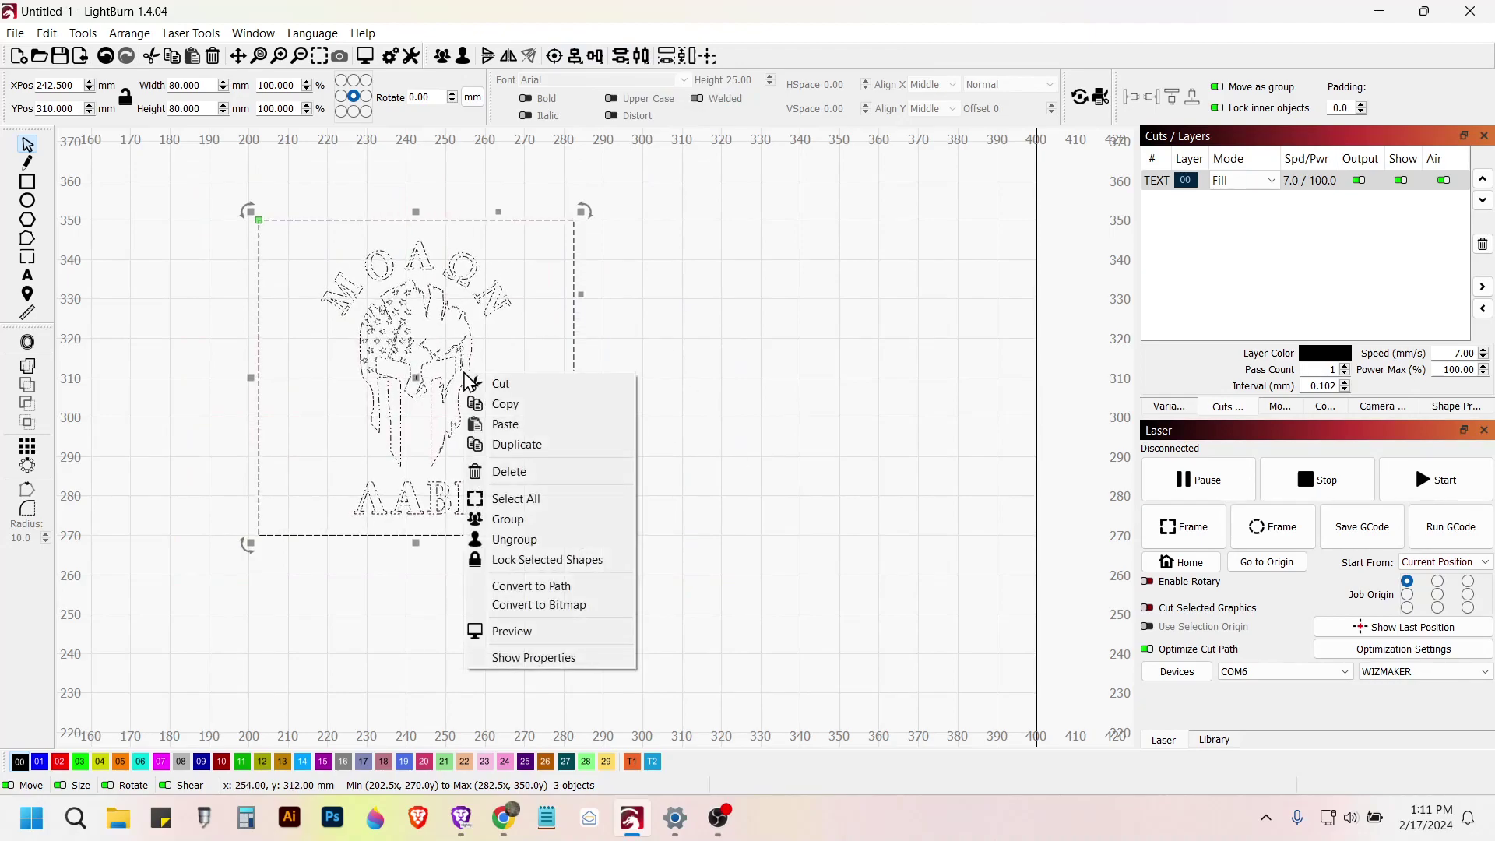
{"action": "left_click", "coordinate": [517, 520]}
{"action": "left_click", "coordinate": [801, 457]}
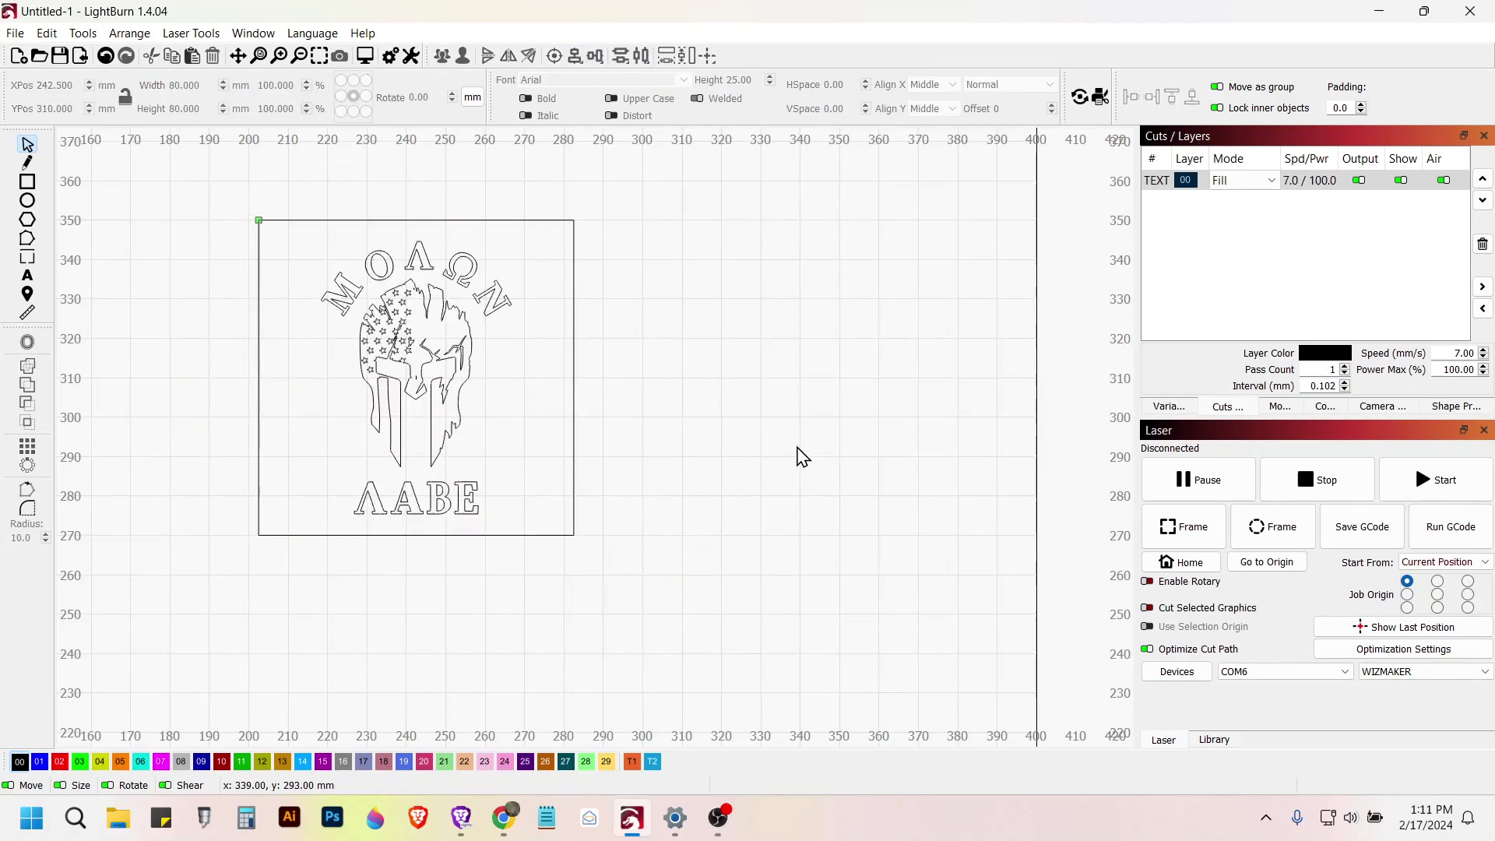
Set the TEXT fill layer's speed to 20 mm/sec and its max power to 90%
{"action": "left_click", "coordinate": [1315, 183]}
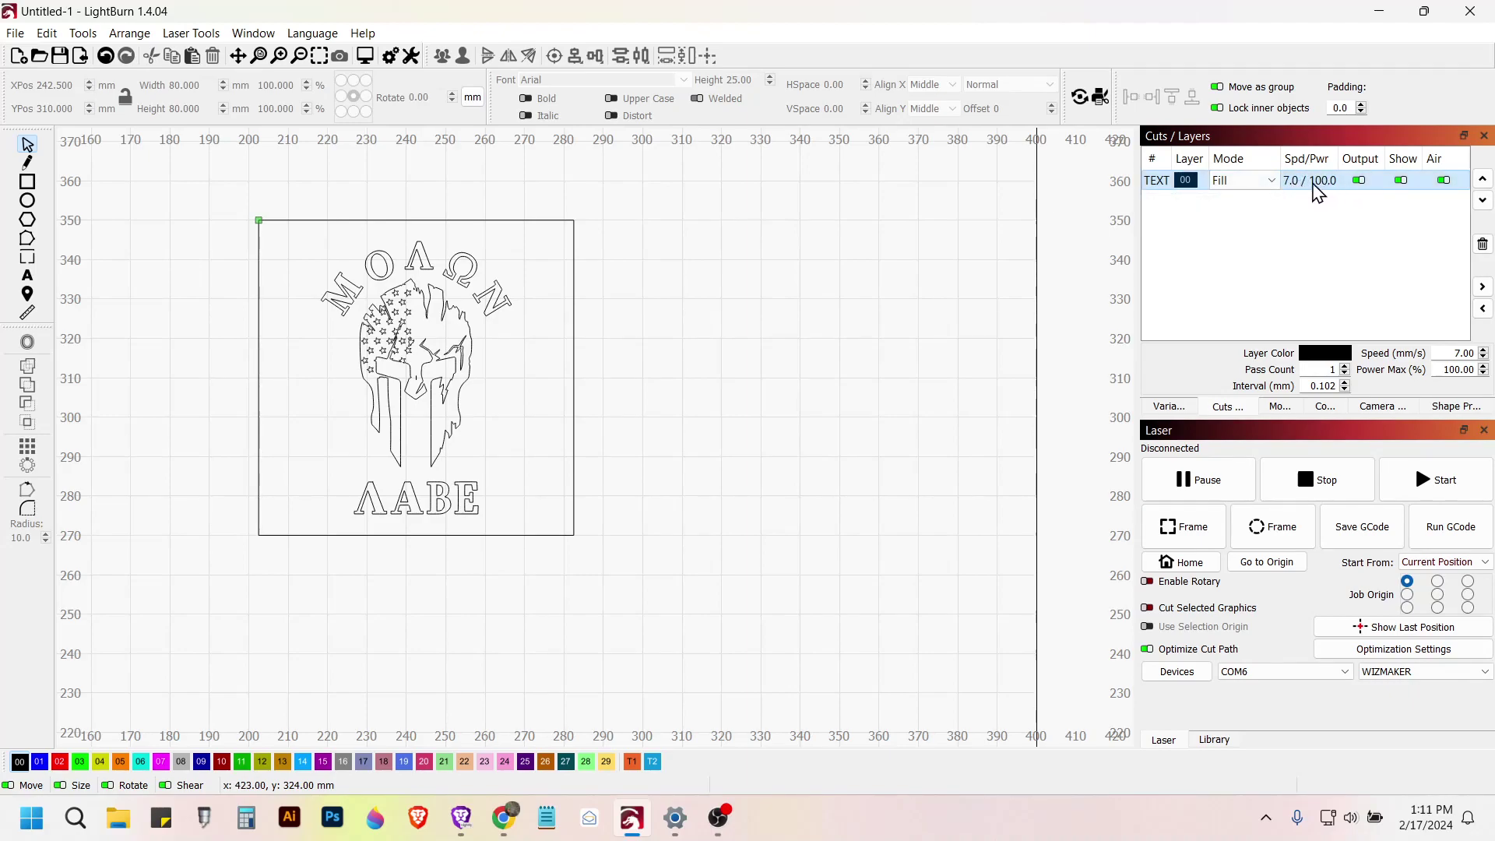
{"action": "double_click", "coordinate": [1316, 183]}
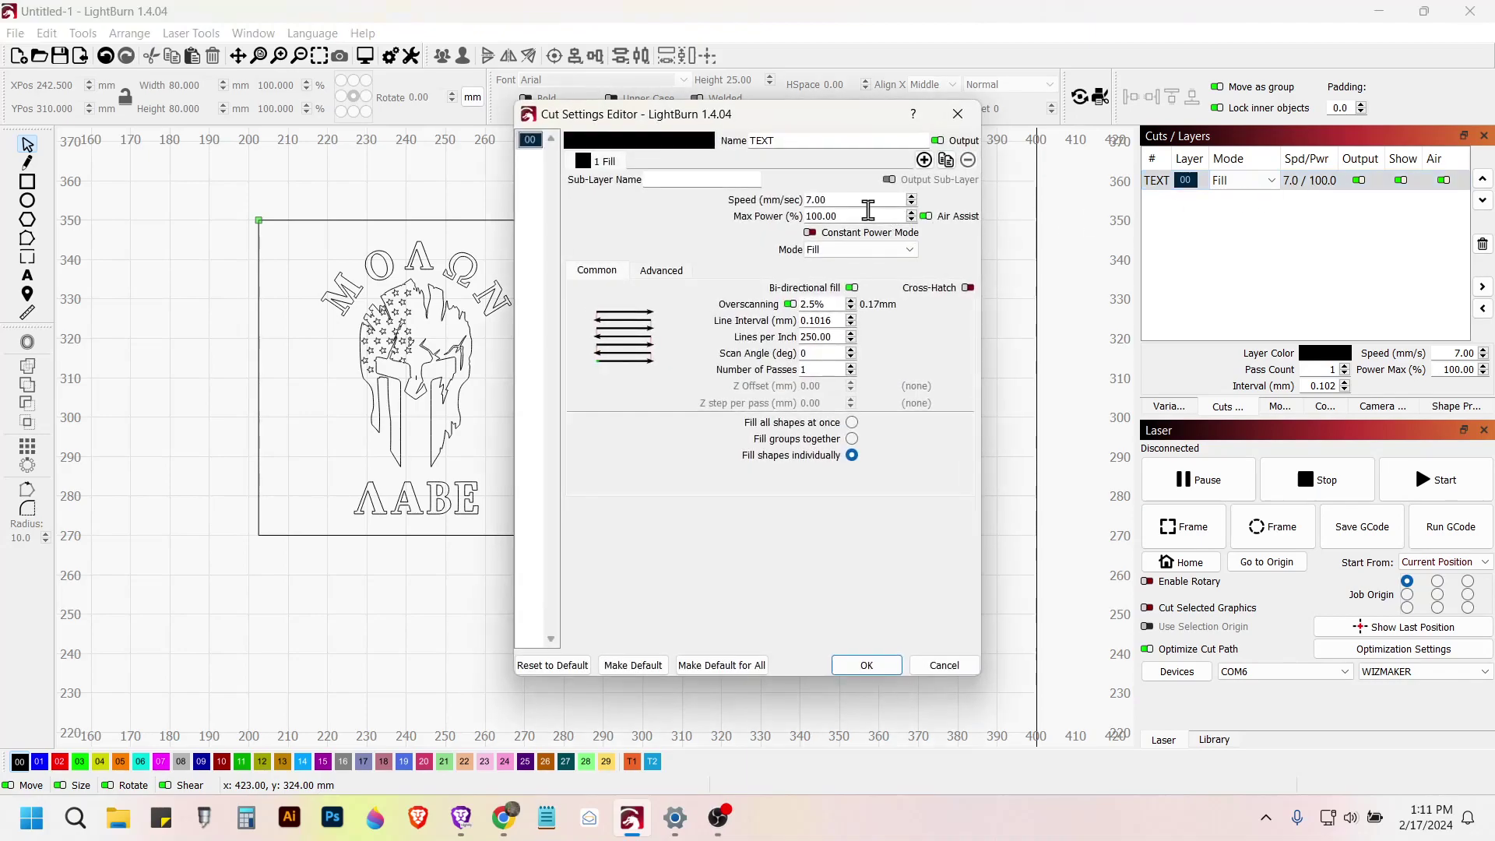
{"action": "left_click_drag", "start_coordinate": [867, 197], "coordinate": [771, 200]}
{"action": "type", "text": "20"}
{"action": "key", "text": "Tab"}
{"action": "left_click", "coordinate": [870, 672]}
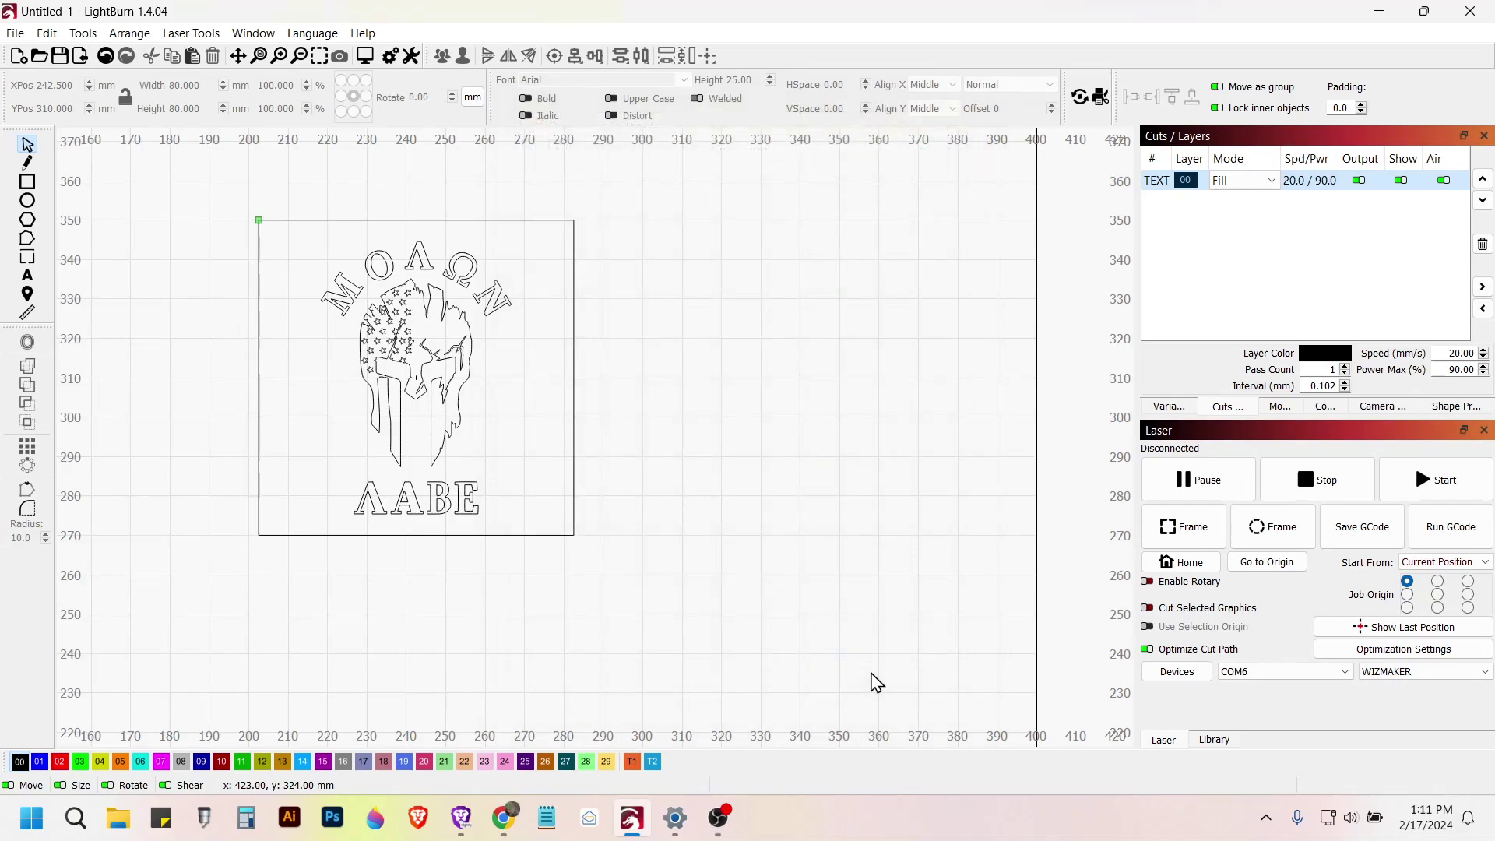
Preview the engraving and play the simulation to check which areas are burned, then close the preview
{"action": "right_click", "coordinate": [460, 422]}
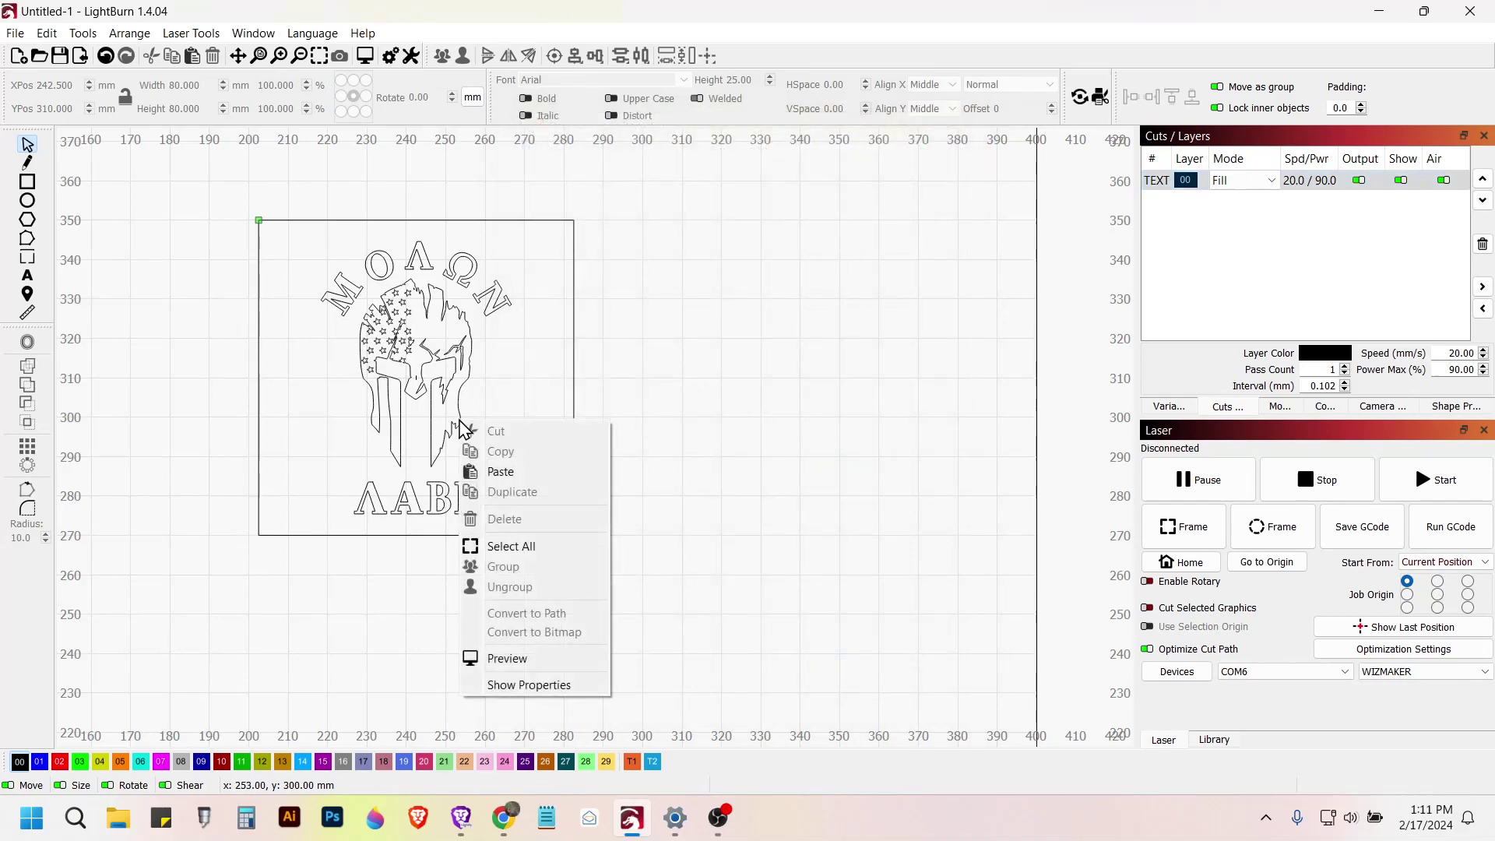
{"action": "left_click", "coordinate": [508, 658]}
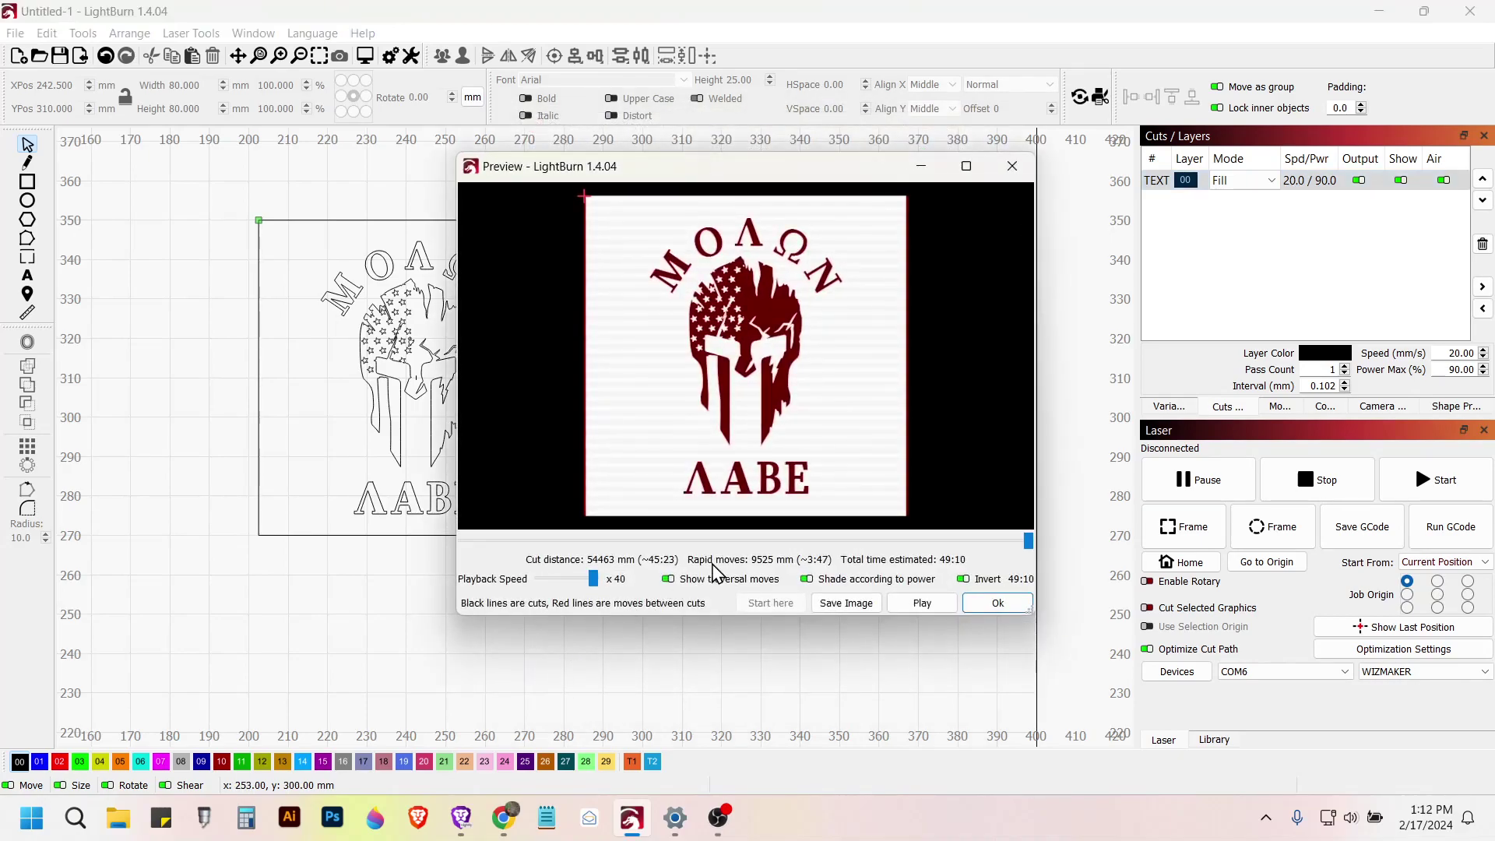
{"action": "left_click", "coordinate": [926, 604]}
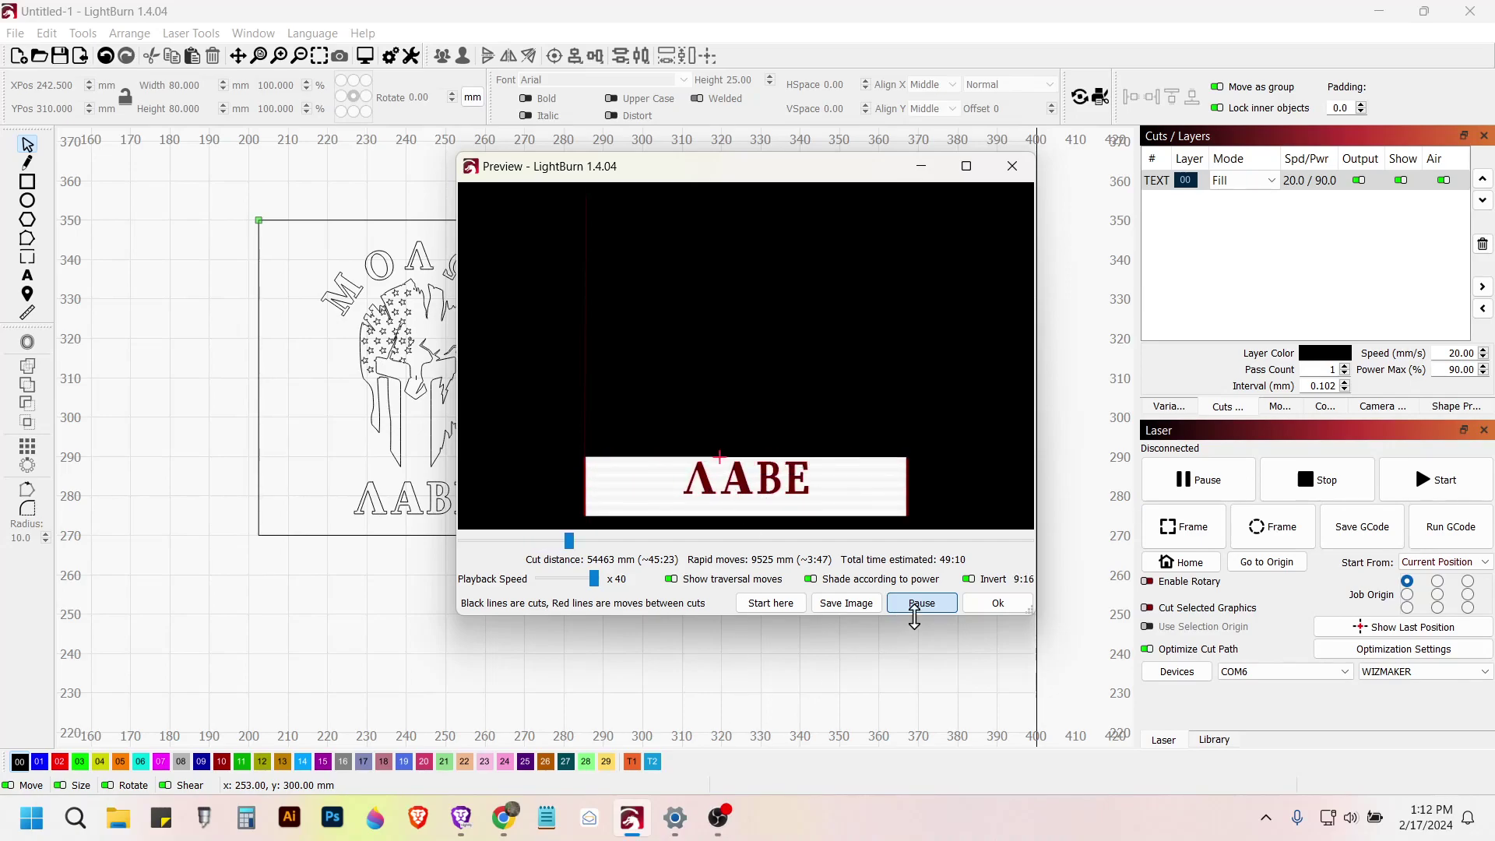
{"action": "left_click", "coordinate": [998, 607]}
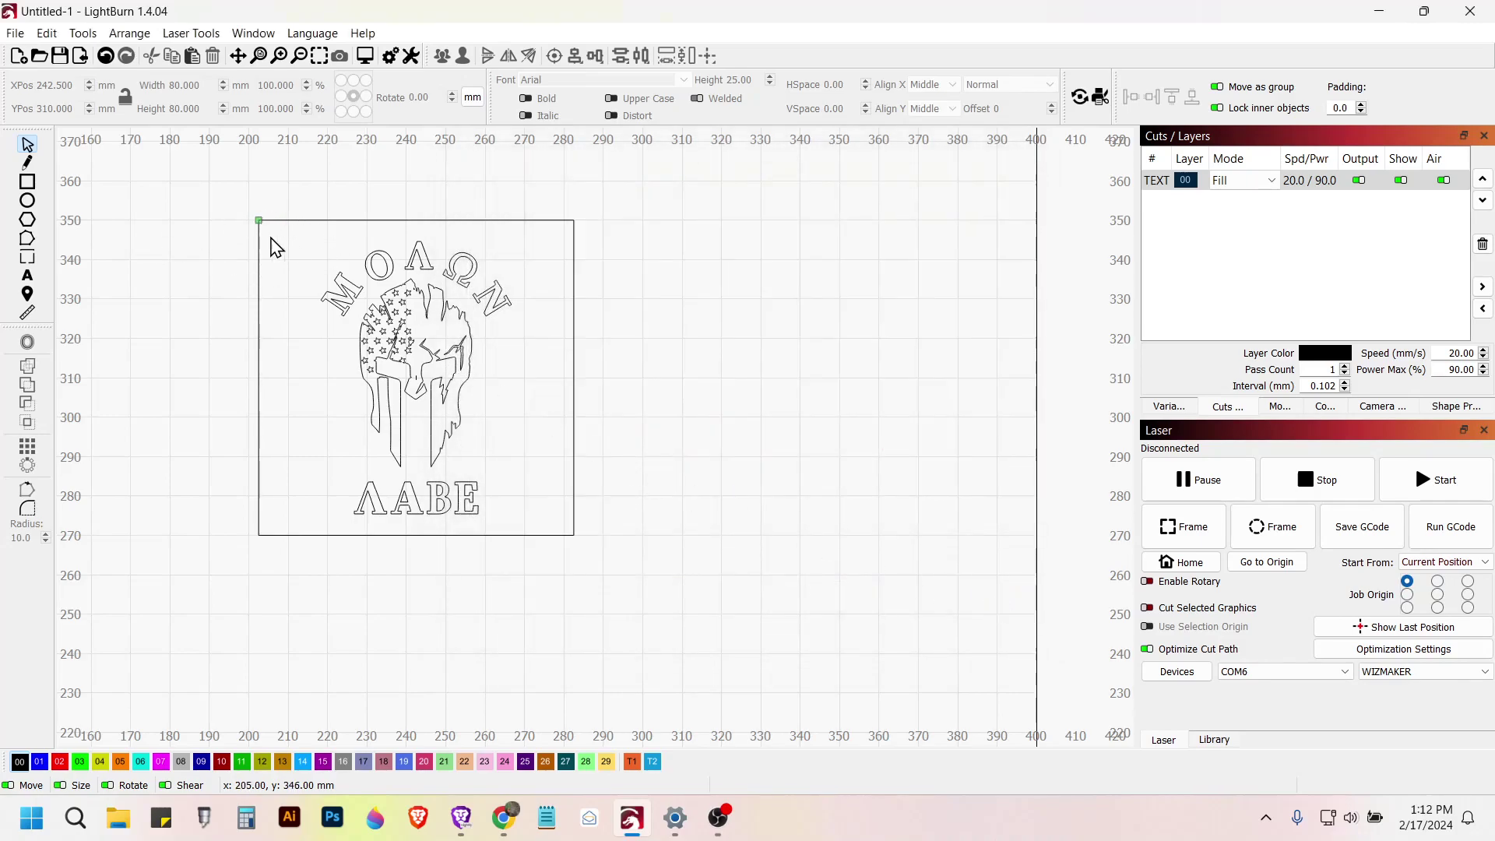
Draw a second rectangle beside the design, assign it to the blue line layer 01, and size it to 80 x 80 mm
{"action": "left_click", "coordinate": [27, 184]}
{"action": "left_click_drag", "start_coordinate": [647, 292], "coordinate": [898, 585]}
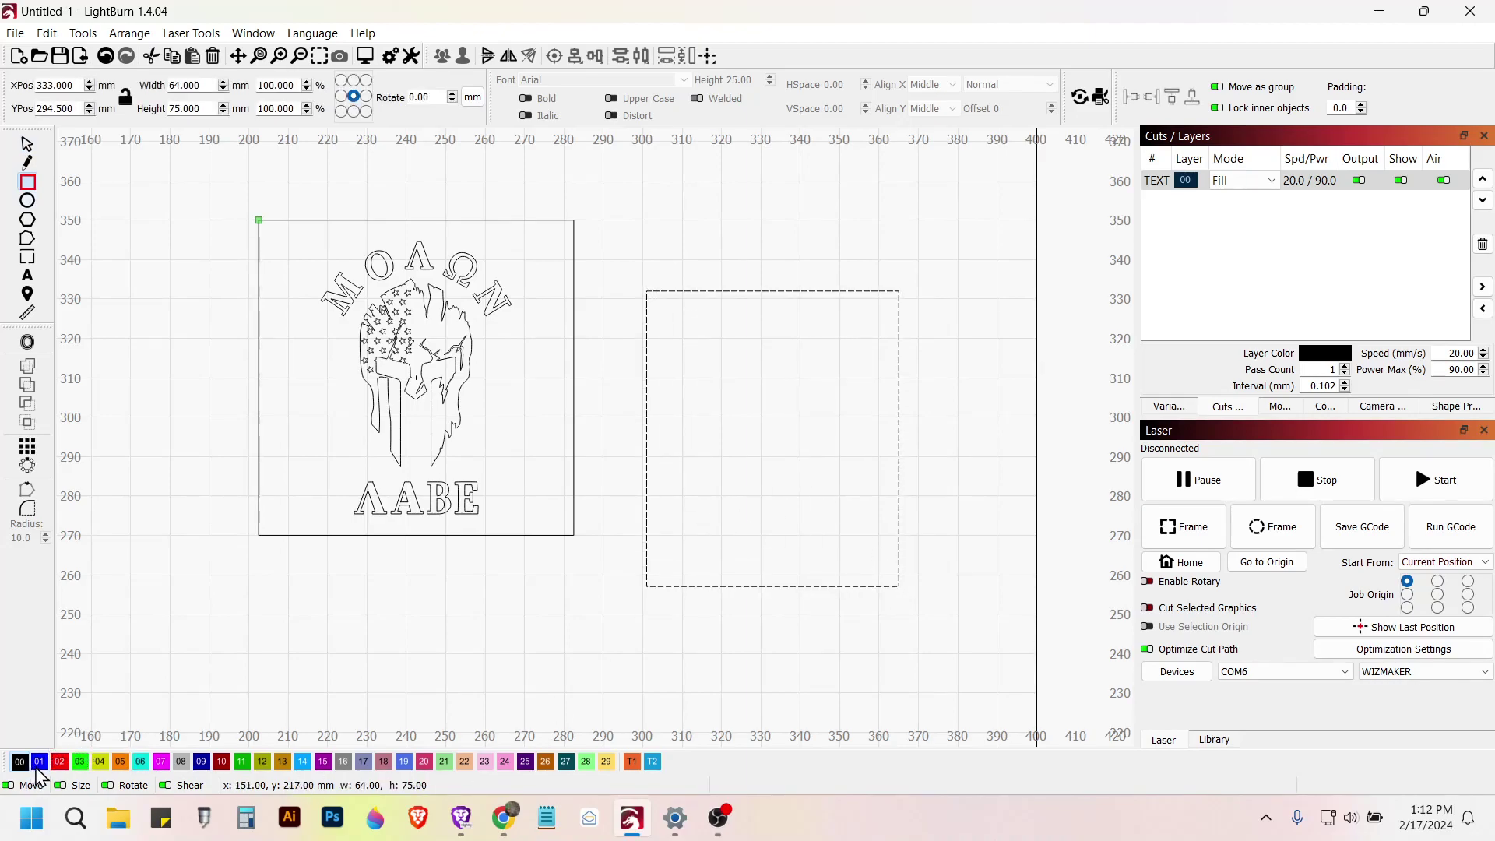
{"action": "left_click", "coordinate": [39, 762]}
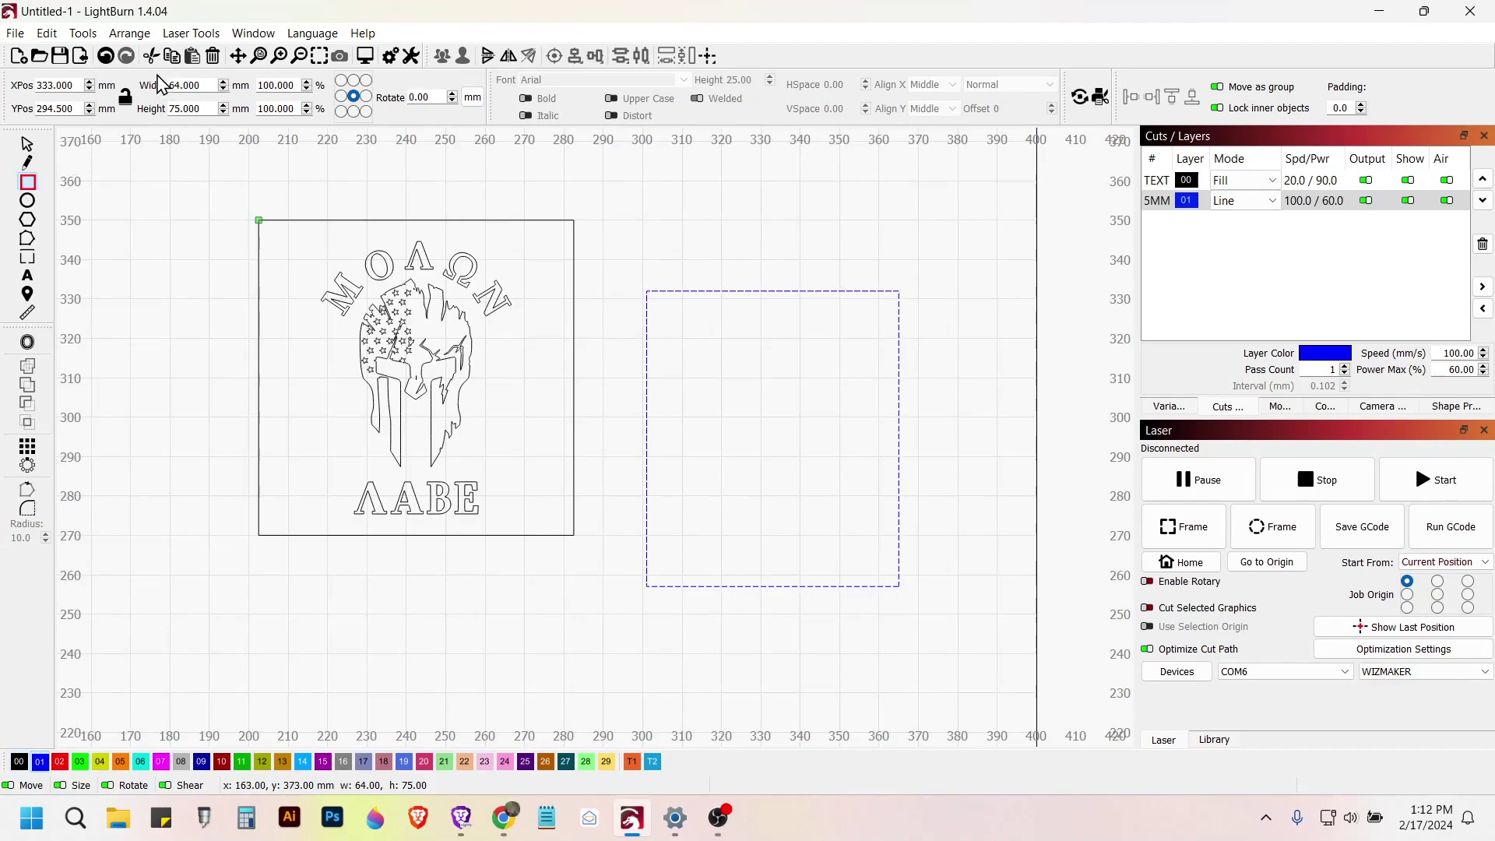
{"action": "left_click_drag", "start_coordinate": [207, 85], "coordinate": [160, 90]}
{"action": "type", "text": "80"}
{"action": "key", "text": "Tab"}
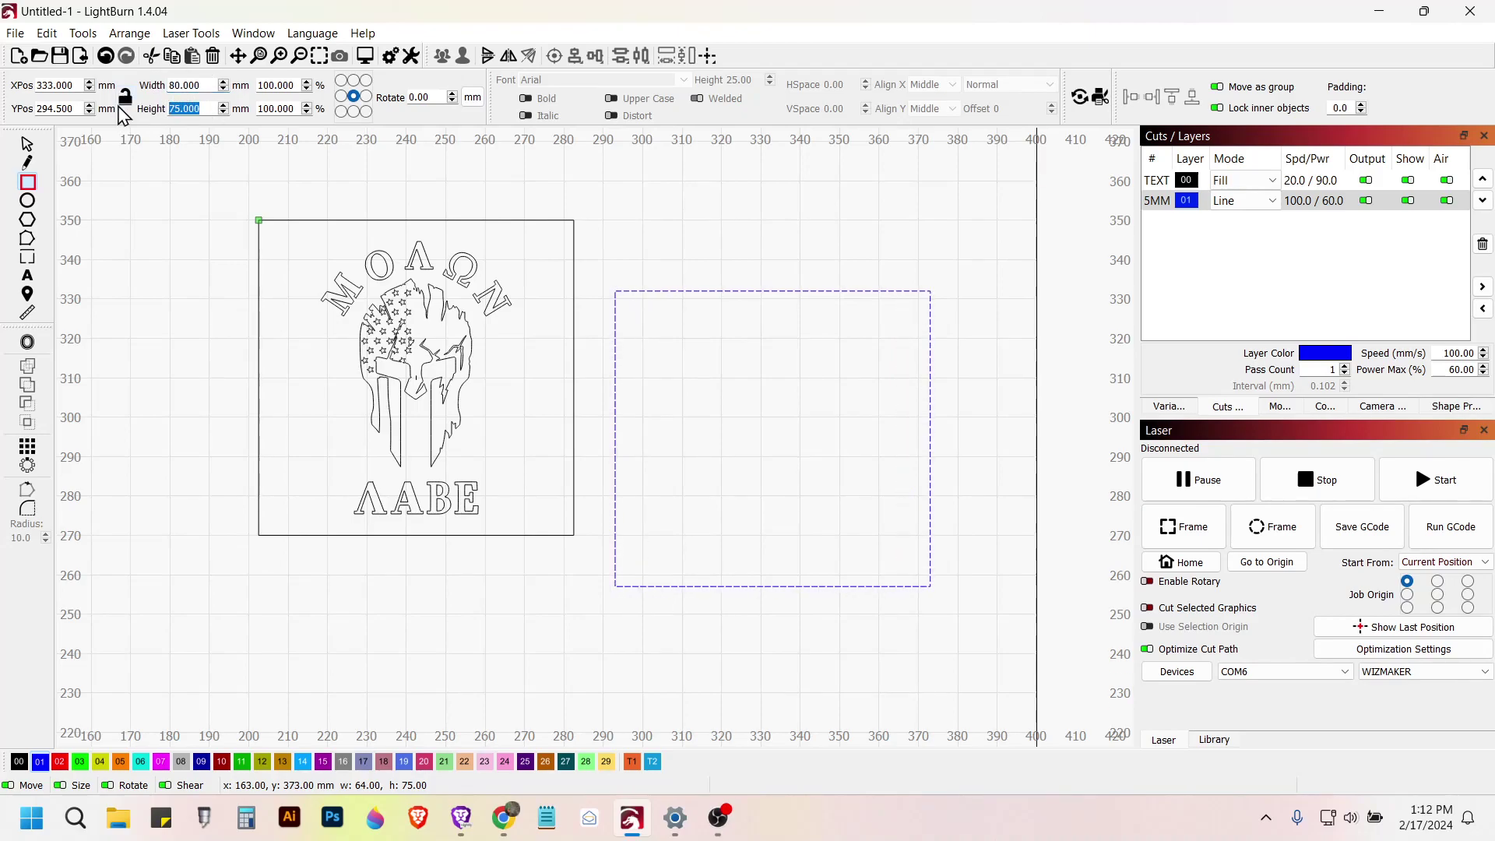
{"action": "type", "text": "80"}
{"action": "key", "text": "Return"}
Align the grouped design and the blue square on their vertical and horizontal centres
{"action": "left_click", "coordinate": [31, 144]}
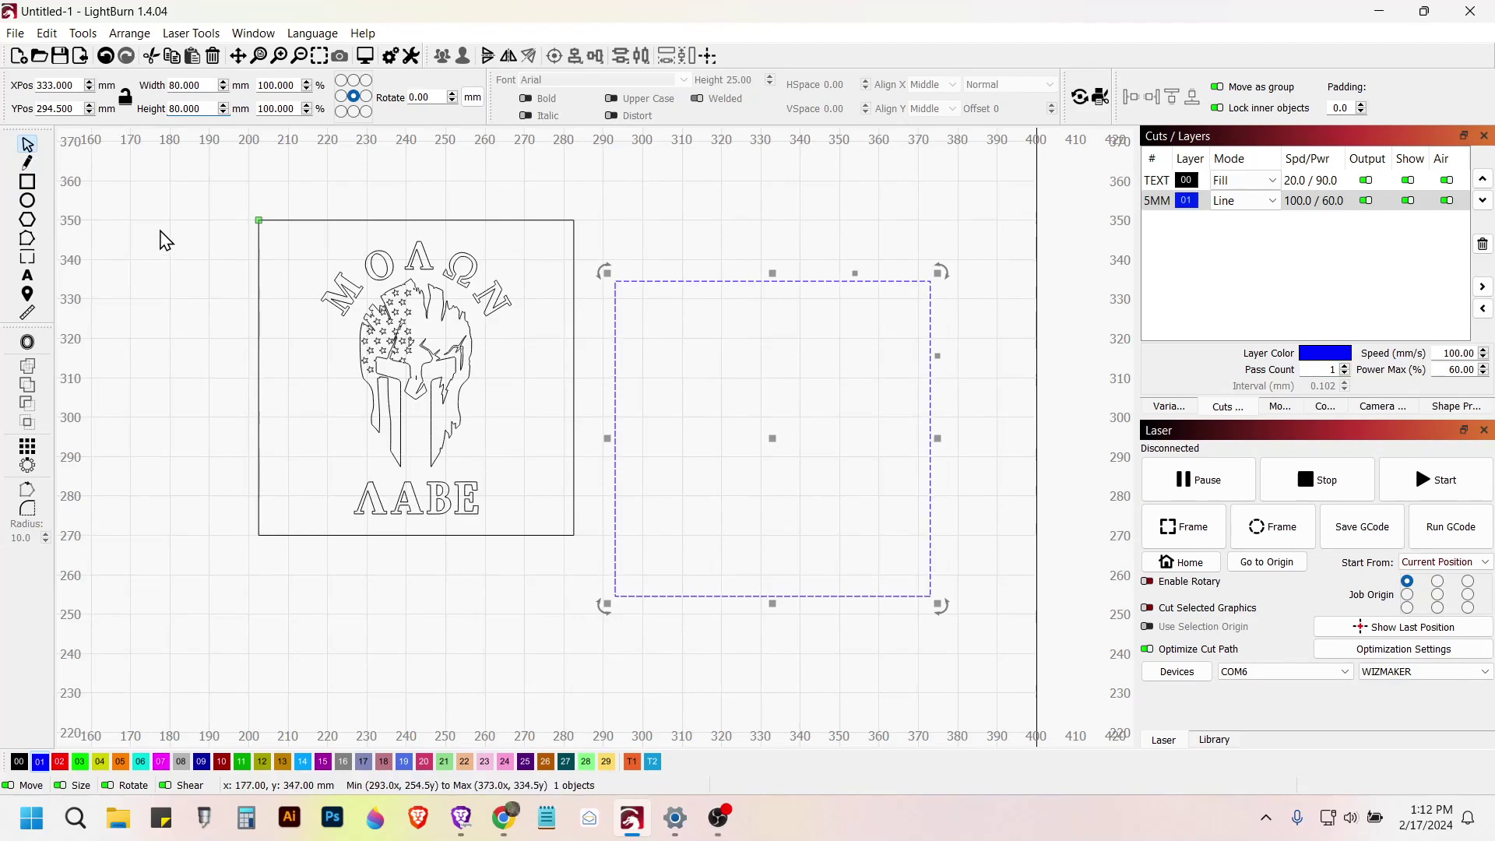
{"action": "left_click_drag", "start_coordinate": [179, 181], "coordinate": [993, 687]}
{"action": "left_click", "coordinate": [576, 59]}
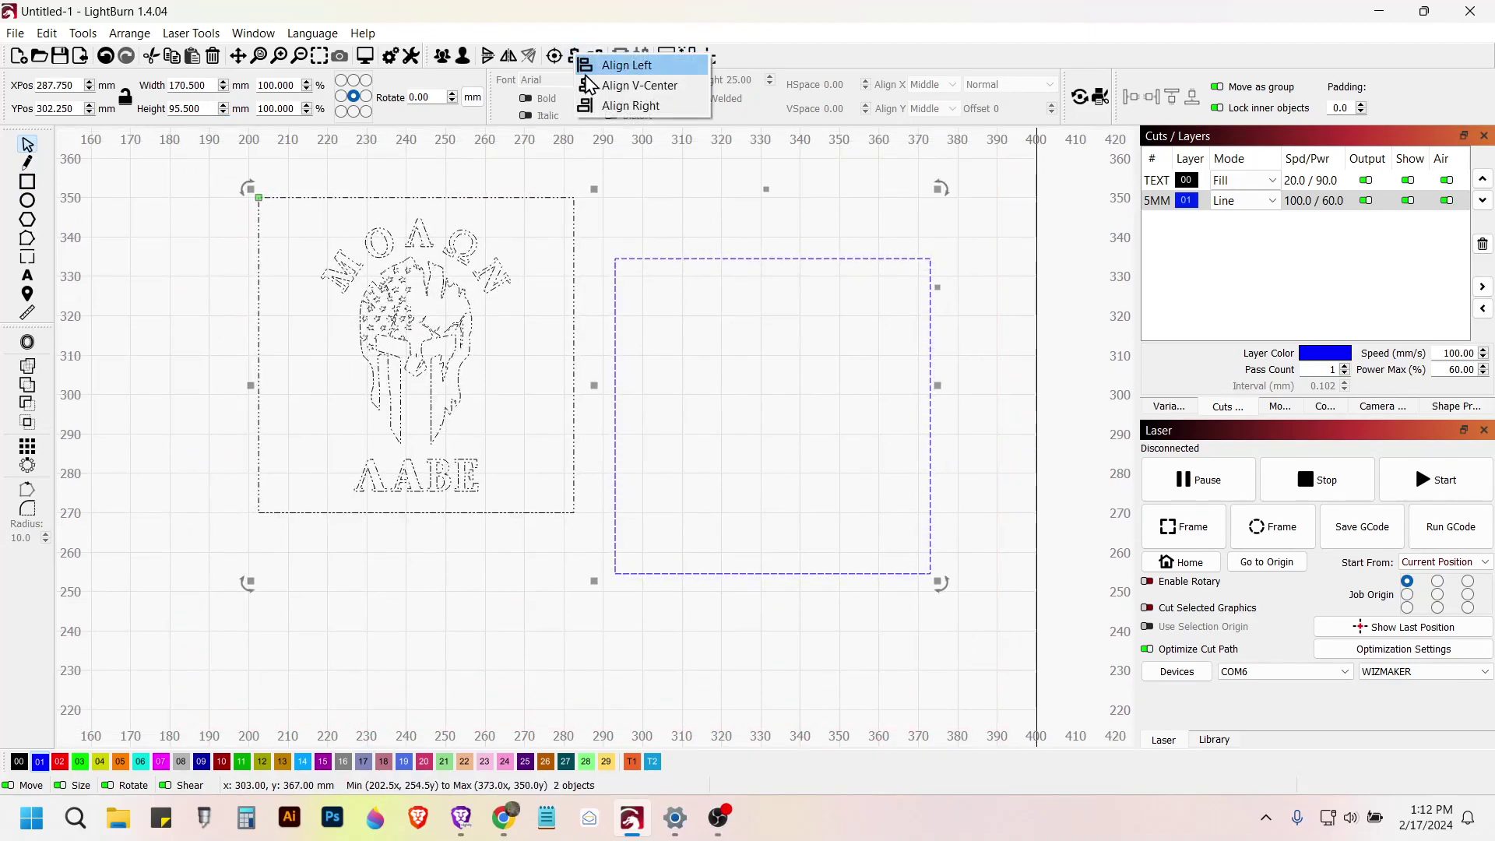
{"action": "left_click", "coordinate": [635, 87]}
{"action": "left_click", "coordinate": [595, 57]}
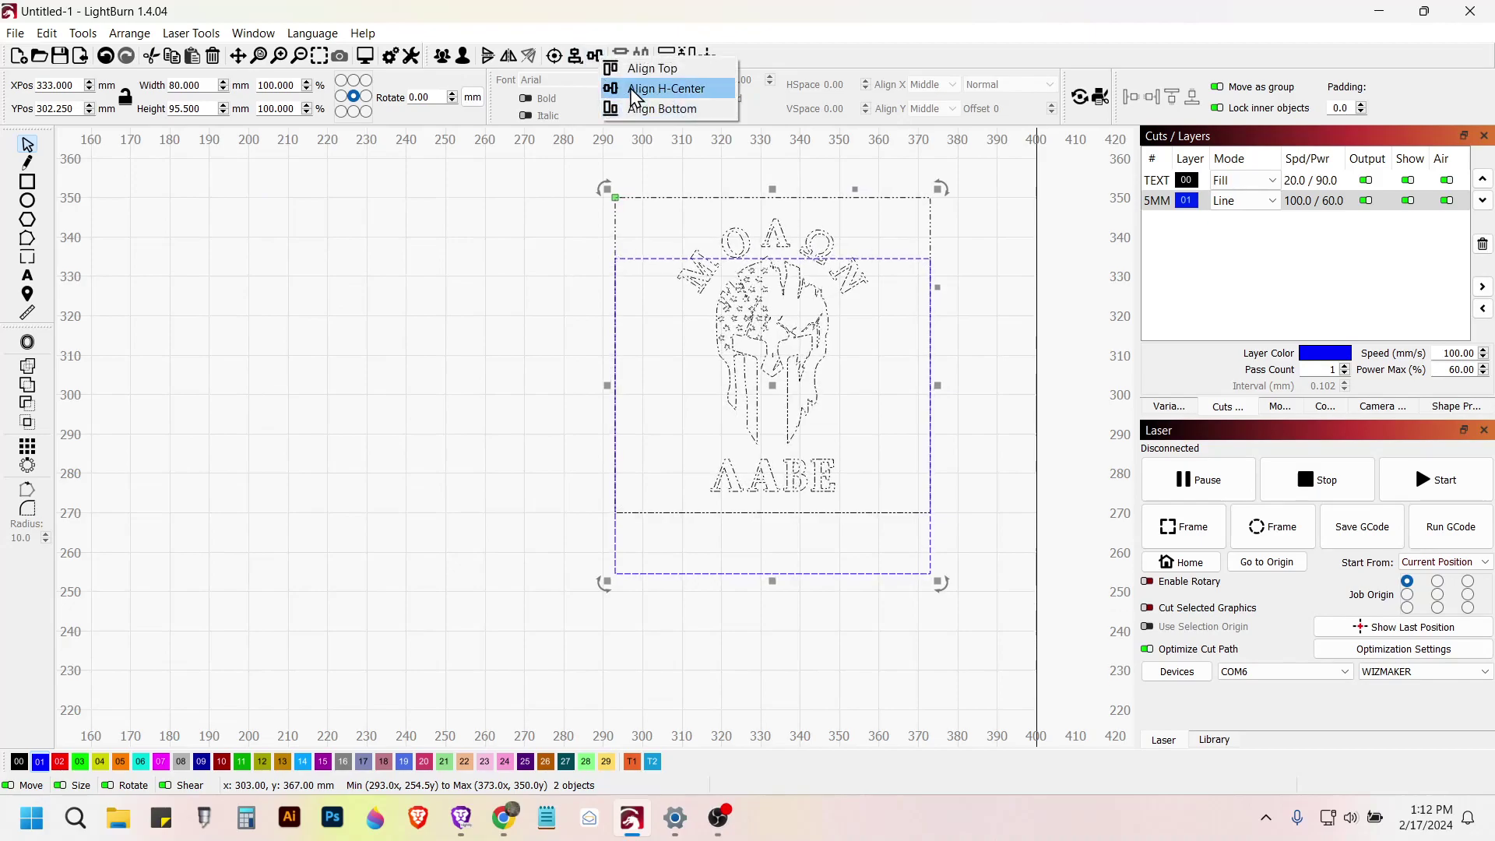
{"action": "left_click", "coordinate": [664, 88]}
{"action": "left_click", "coordinate": [1010, 401]}
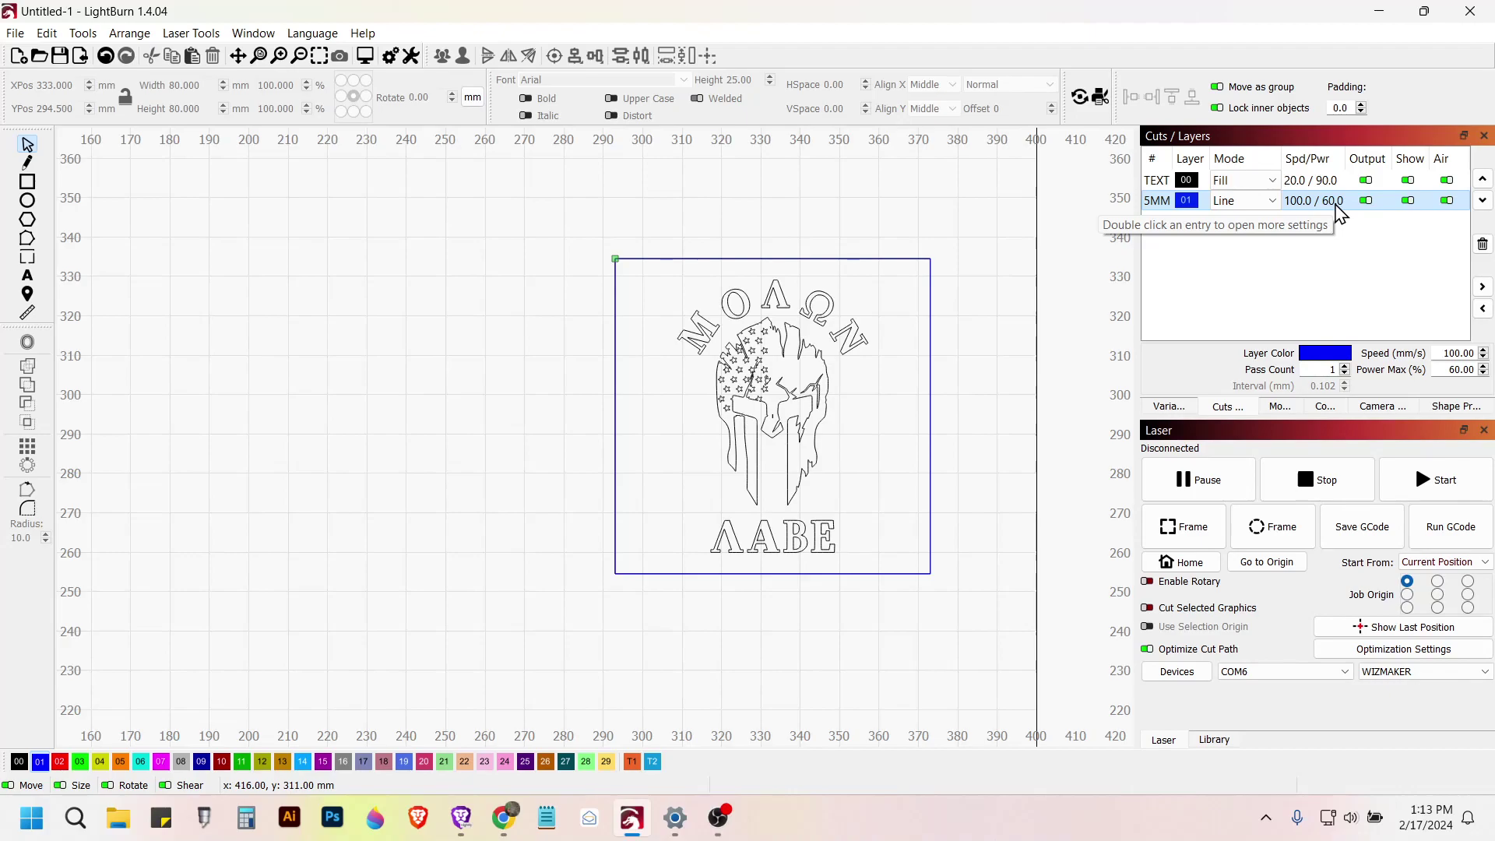
Set the 5MM line layer to a speed of 5 mm/sec, 100% max power and 2 passes
{"action": "double_click", "coordinate": [1335, 205]}
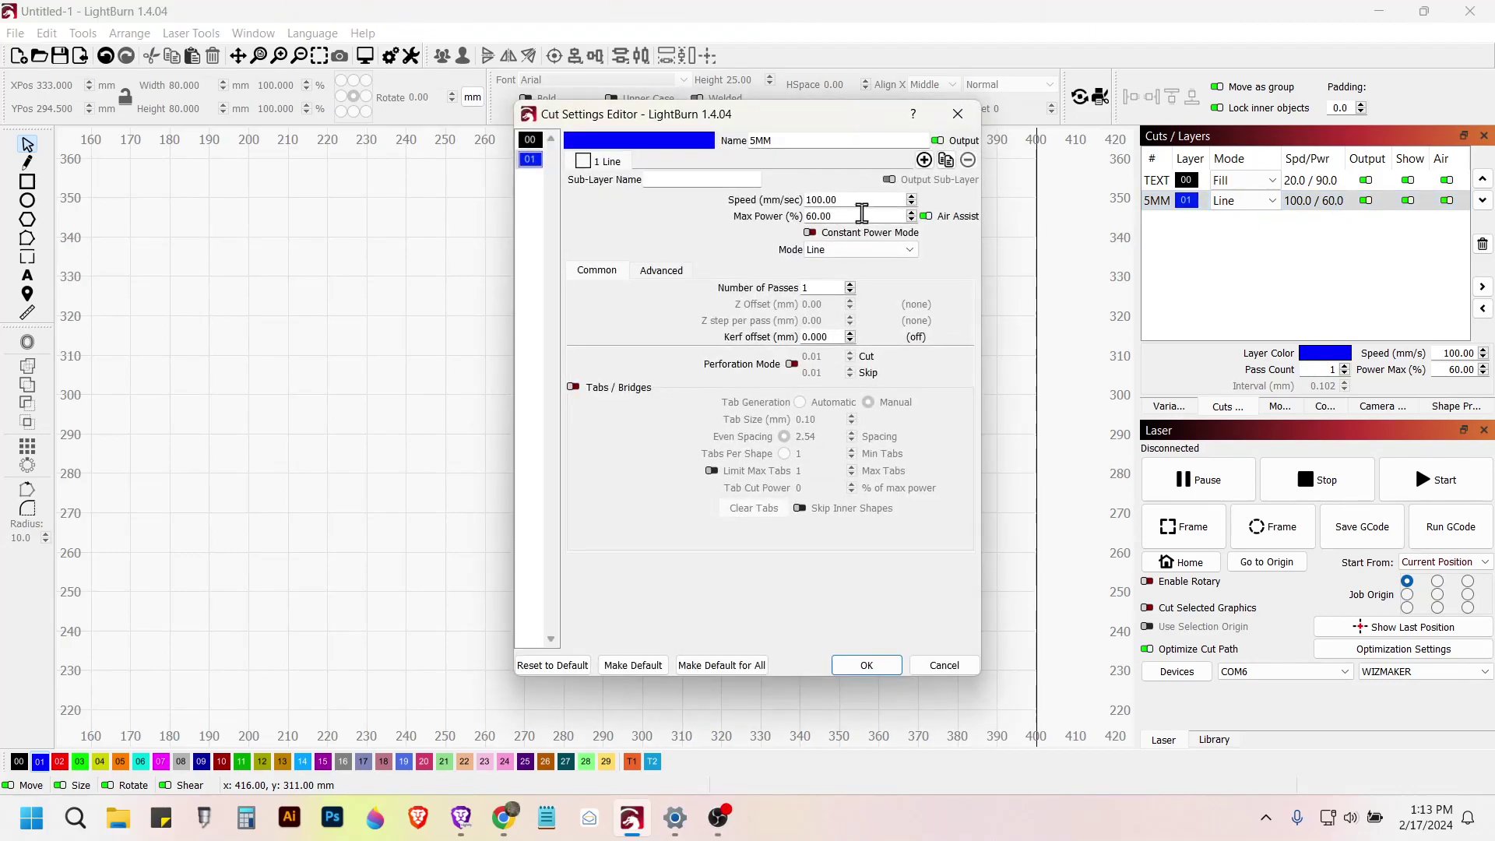
{"action": "left_click_drag", "start_coordinate": [860, 204], "coordinate": [769, 196]}
{"action": "left_click_drag", "start_coordinate": [836, 217], "coordinate": [775, 221]}
{"action": "left_click", "coordinate": [887, 680]}
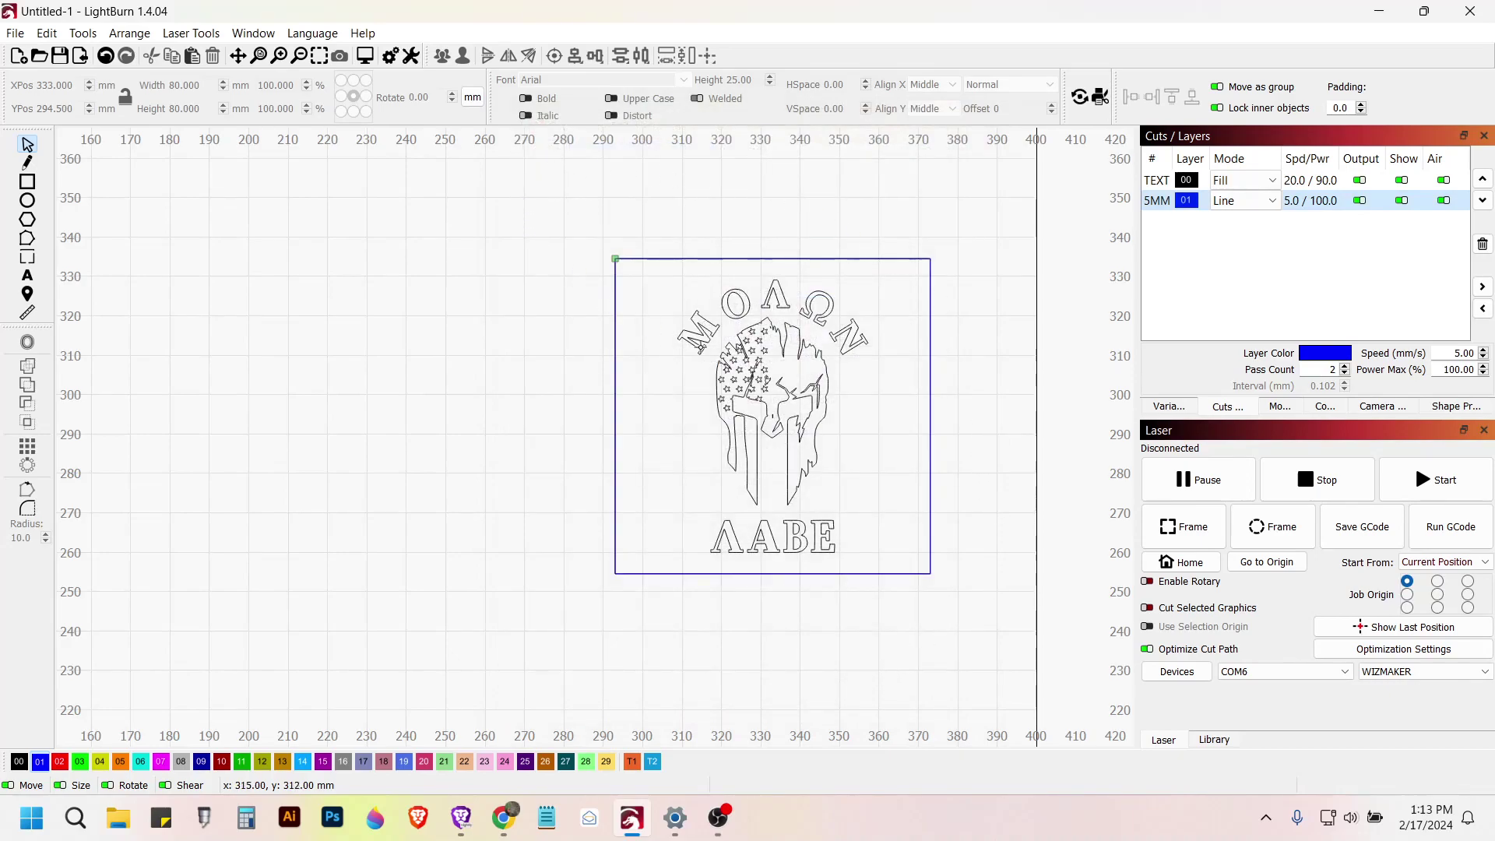
Group the blue cut square with the engraving design
{"action": "left_click_drag", "start_coordinate": [544, 208], "coordinate": [1036, 668]}
{"action": "right_click", "coordinate": [835, 435]}
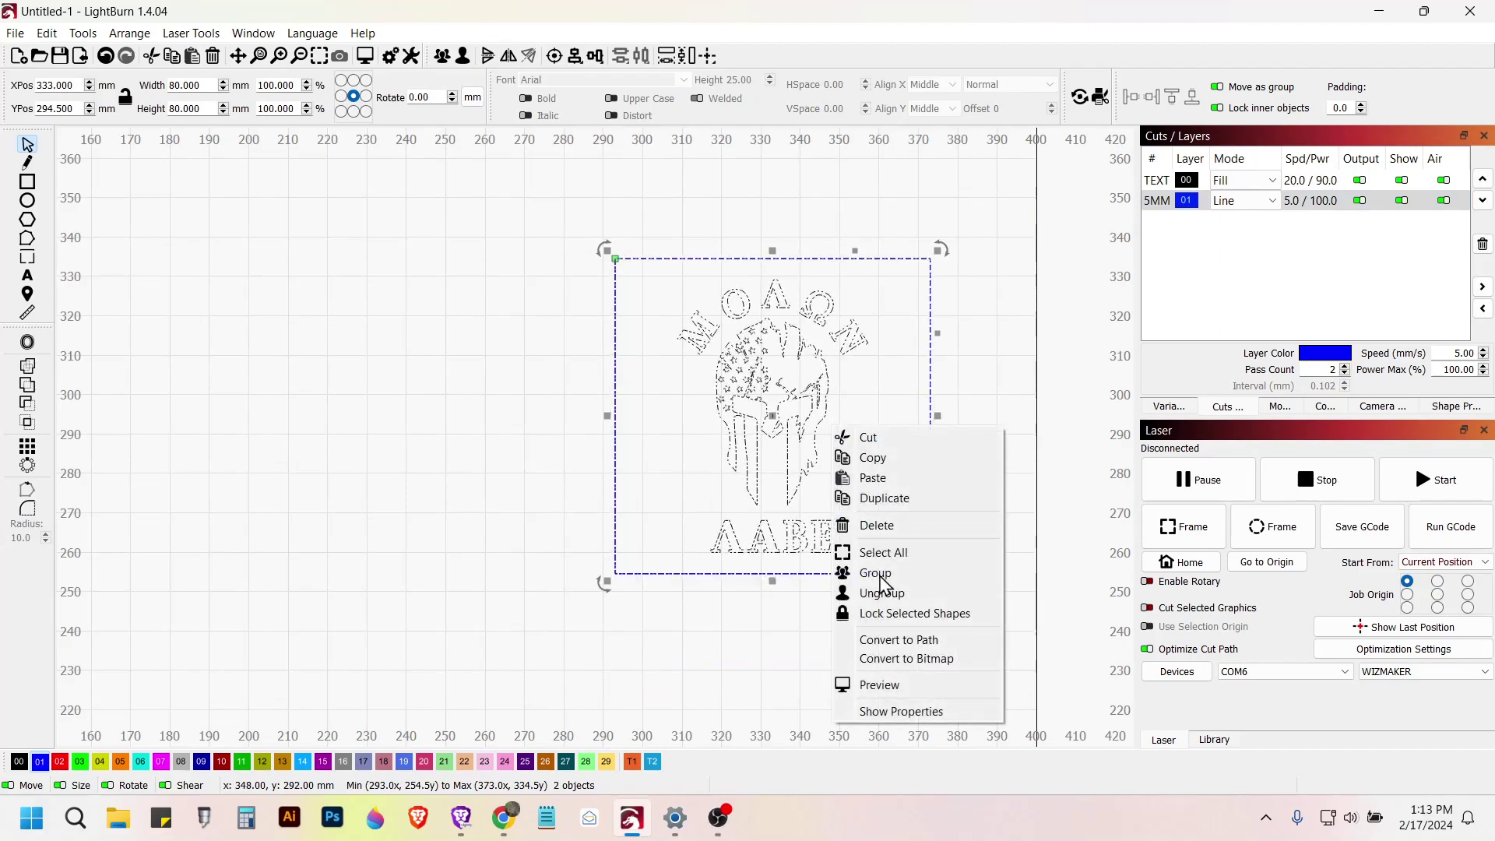
{"action": "left_click", "coordinate": [887, 576]}
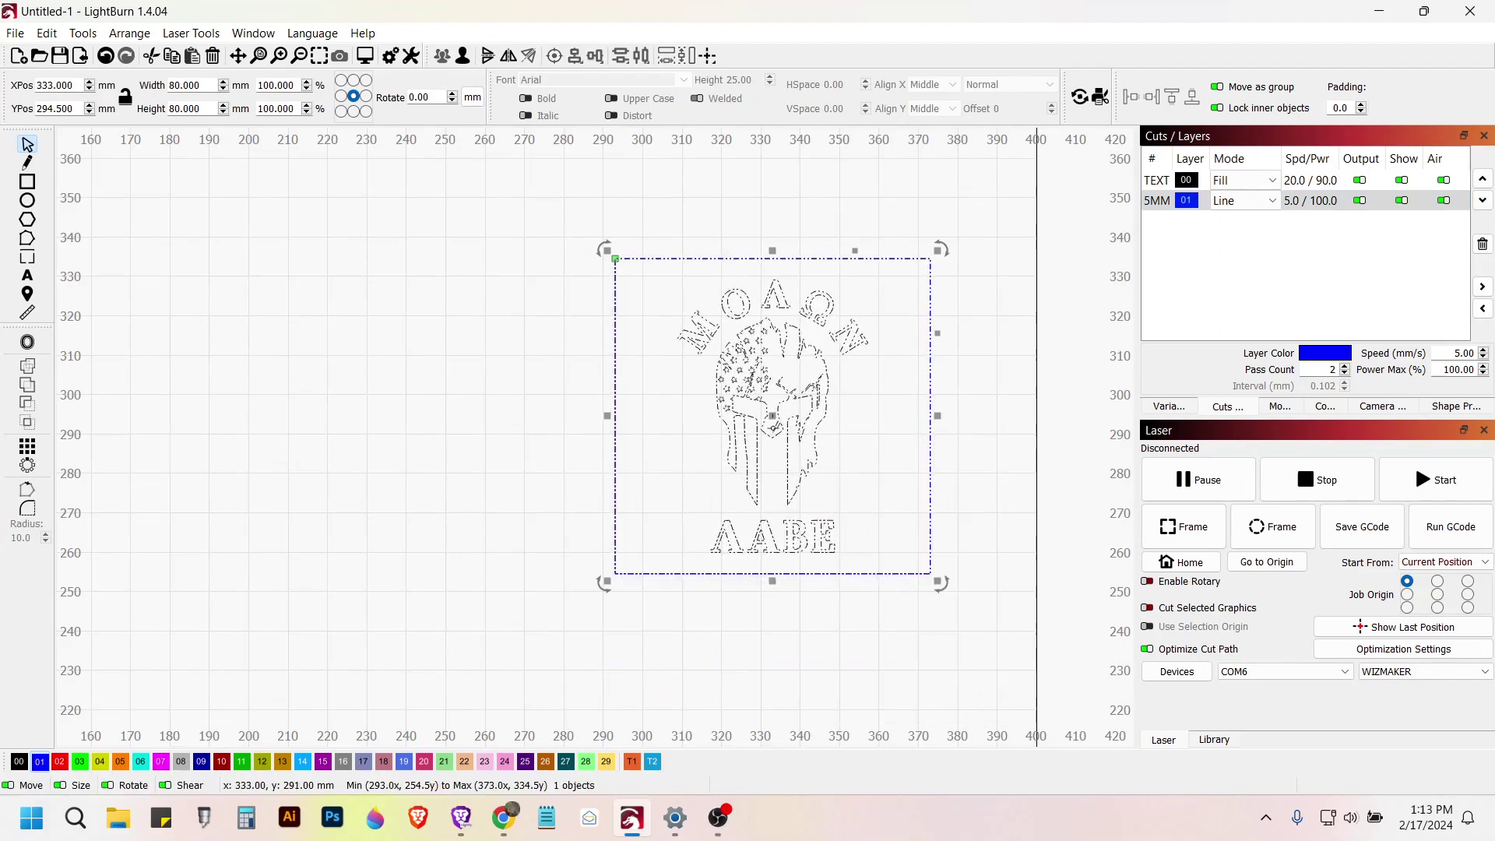
Move the grouped design to about X 191 mm, Y 207 mm near the middle of the work area and deselect it
{"action": "left_click_drag", "start_coordinate": [773, 422], "coordinate": [410, 478]}
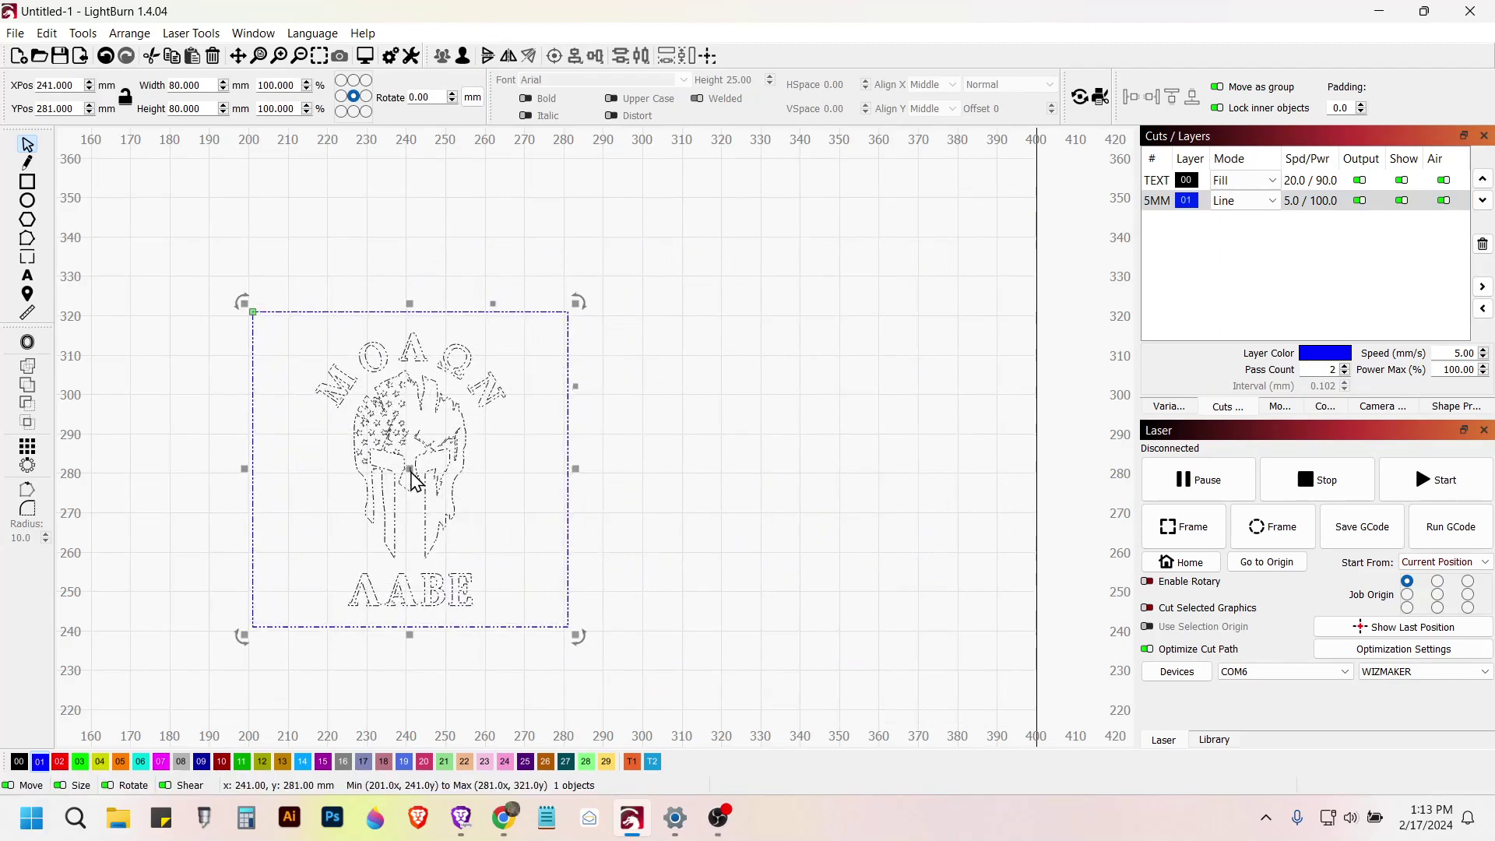
{"action": "scroll", "coordinate": [410, 477], "scroll_direction": "down", "scroll_amount": 4}
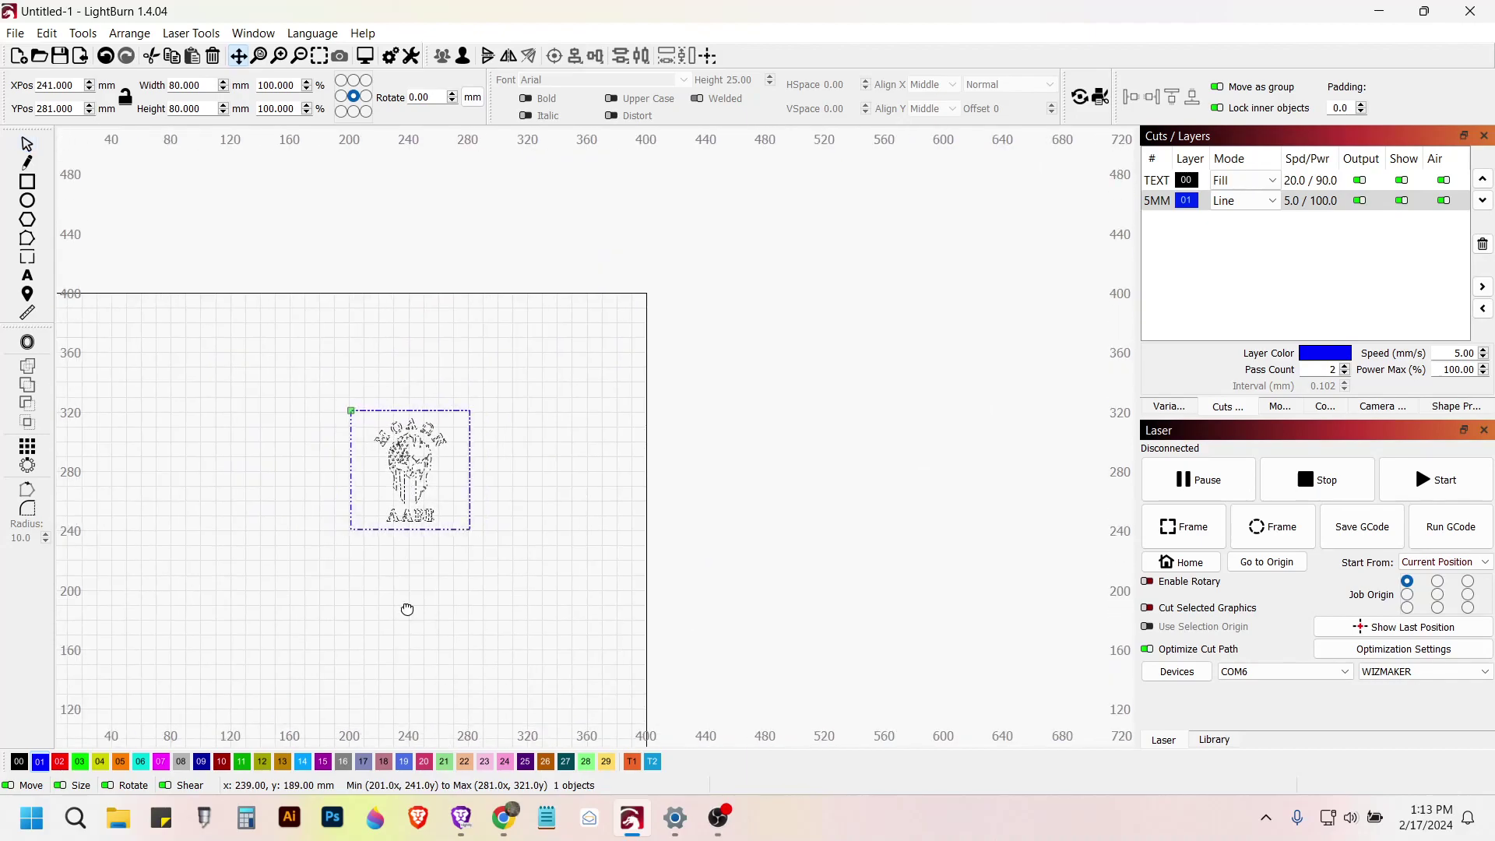
{"action": "left_click_drag", "start_coordinate": [473, 617], "coordinate": [760, 418]}
{"action": "left_click_drag", "start_coordinate": [716, 274], "coordinate": [650, 389]}
{"action": "scroll", "coordinate": [615, 389], "scroll_direction": "up", "scroll_amount": 6}
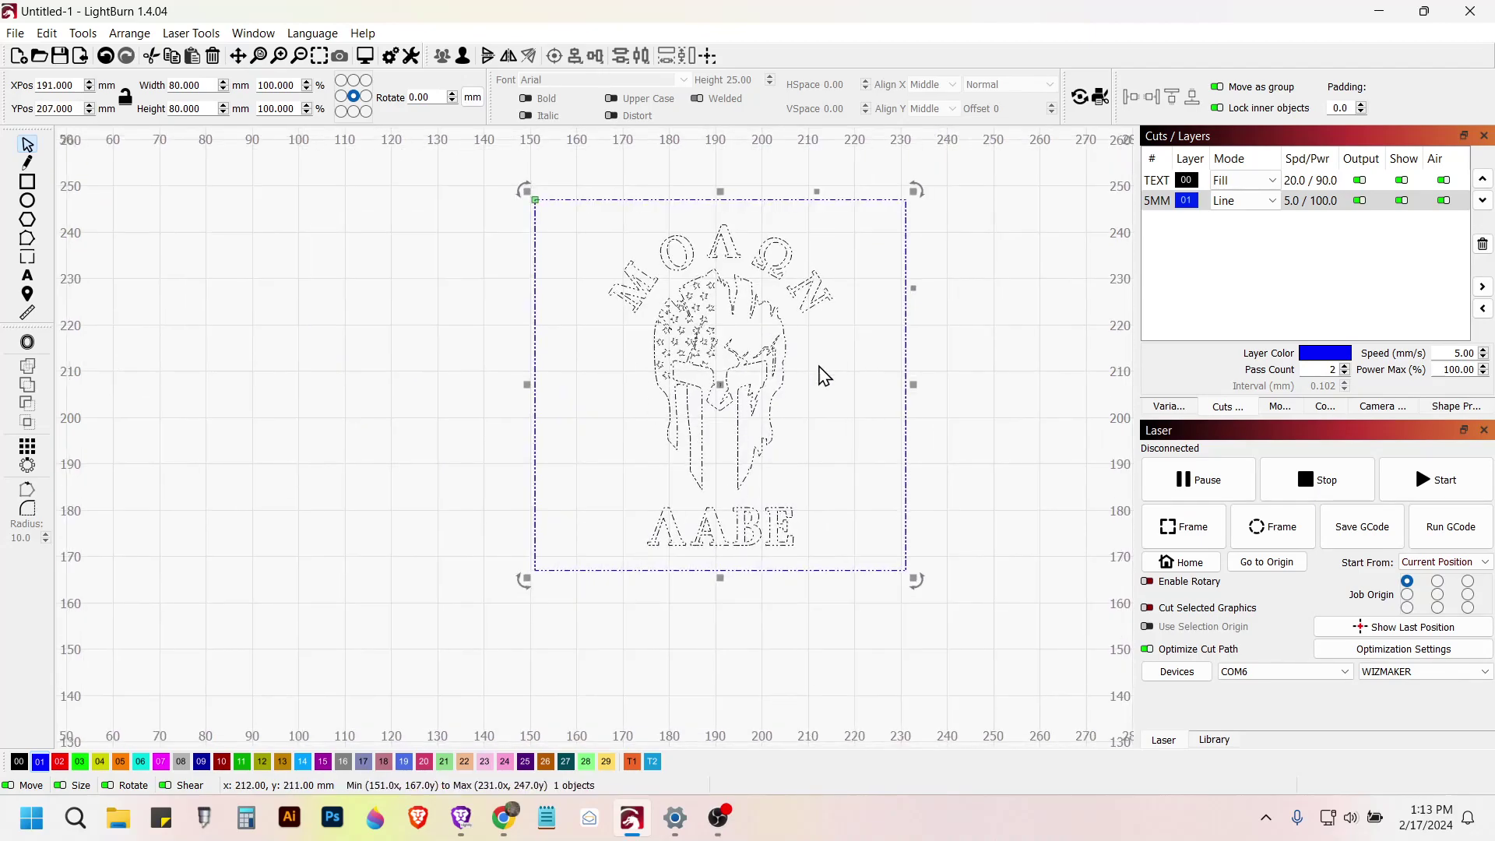
{"action": "left_click_drag", "start_coordinate": [964, 314], "coordinate": [924, 343]}
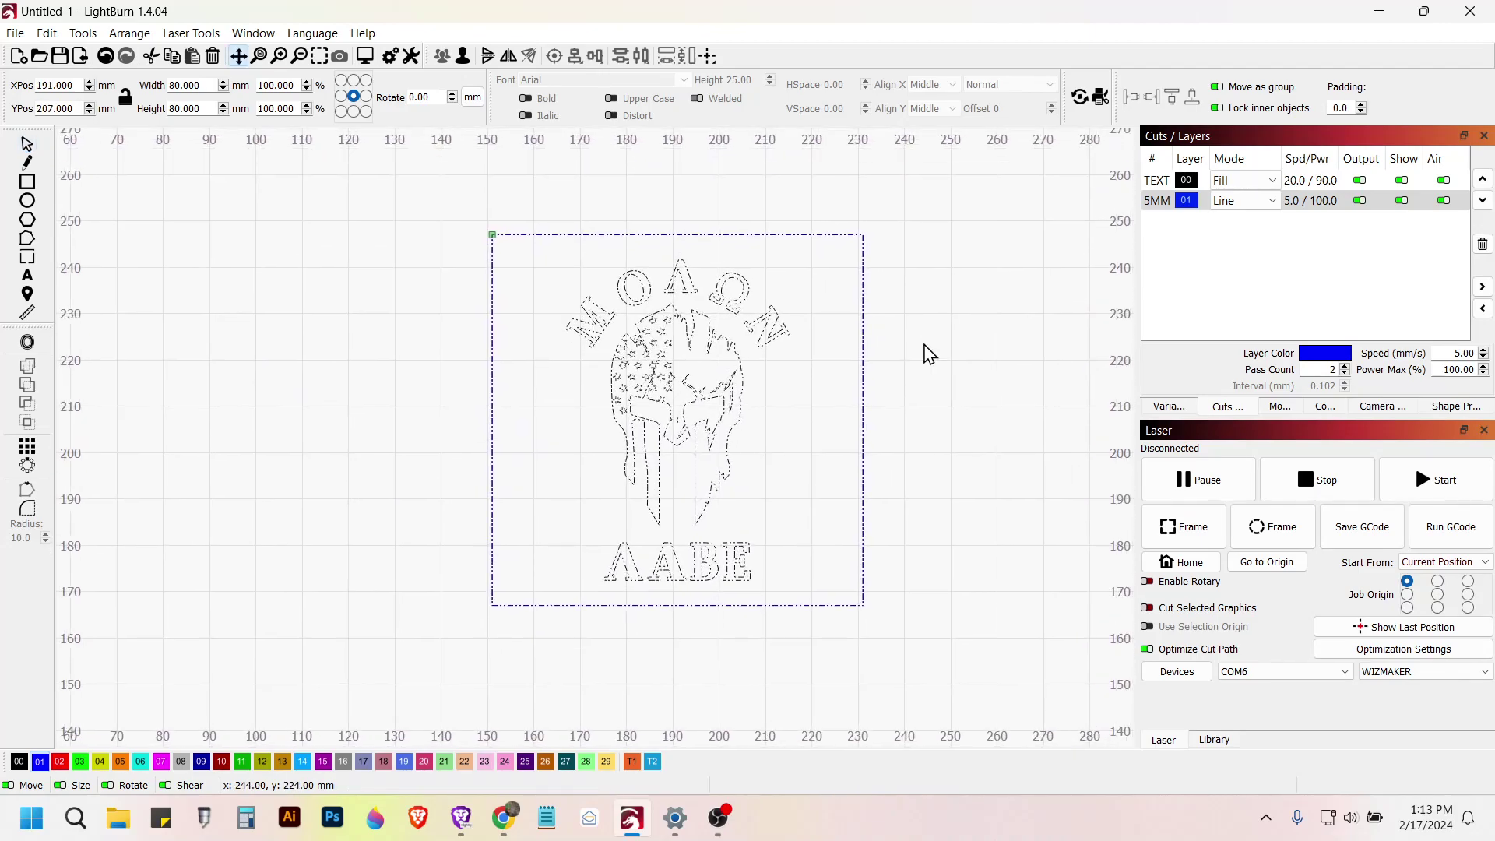
{"action": "scroll", "coordinate": [825, 382], "scroll_direction": "up", "scroll_amount": 2}
{"action": "scroll", "coordinate": [824, 387], "scroll_direction": "down", "scroll_amount": 1}
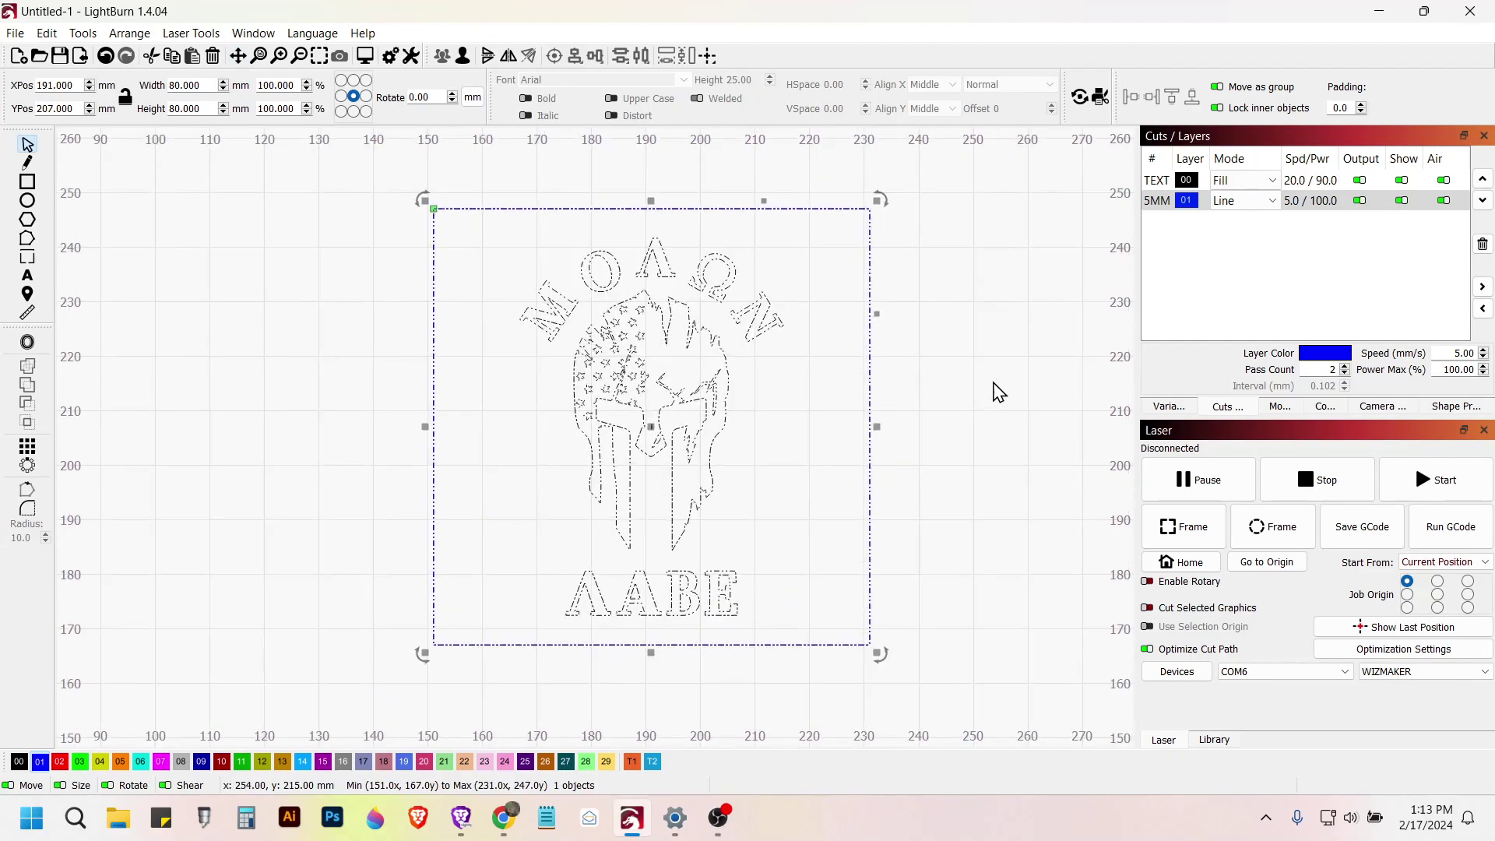
{"action": "left_click", "coordinate": [987, 391]}
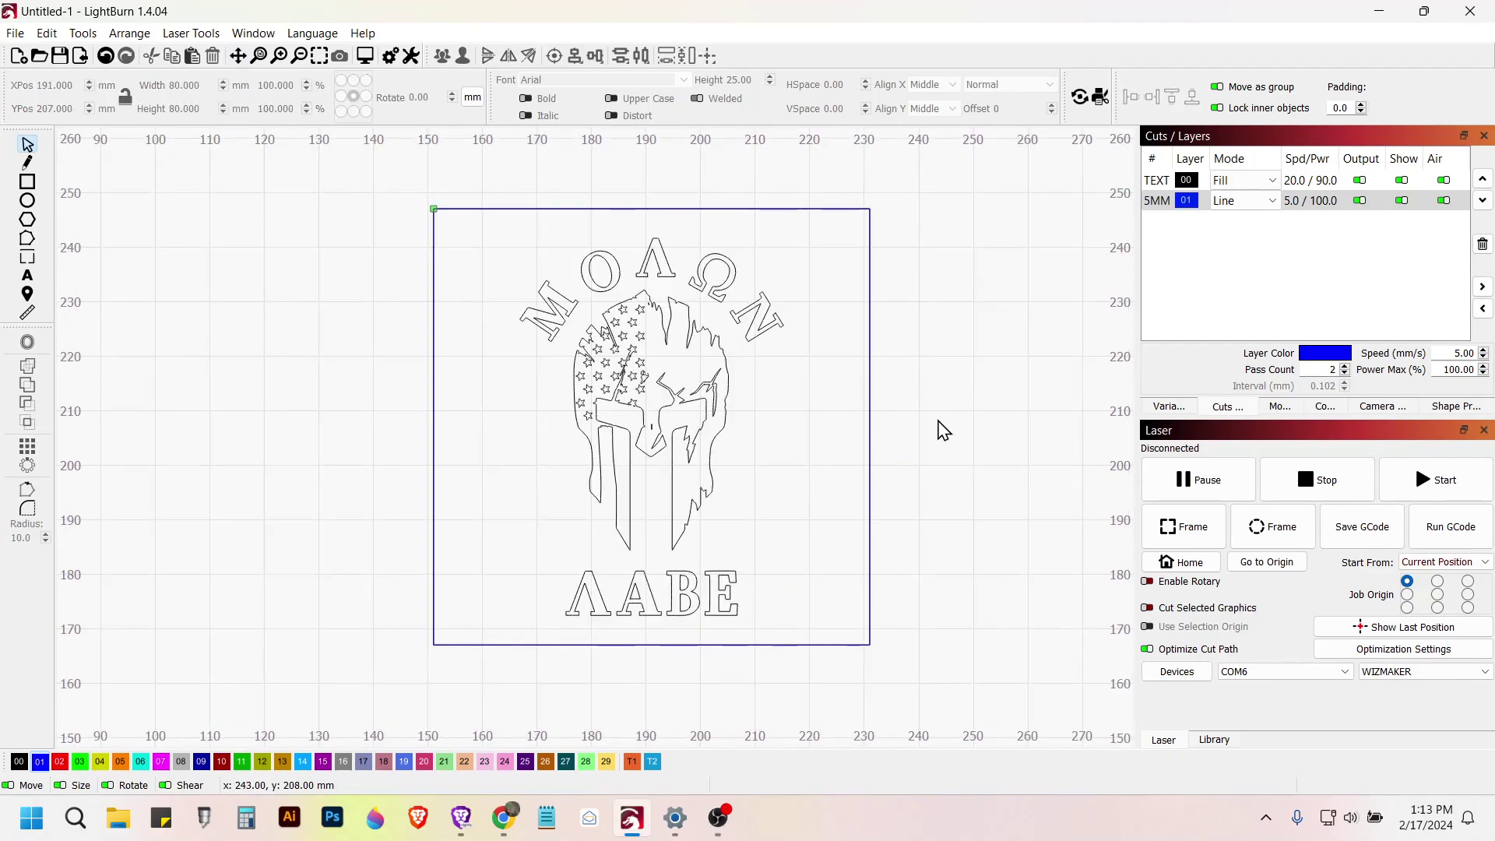